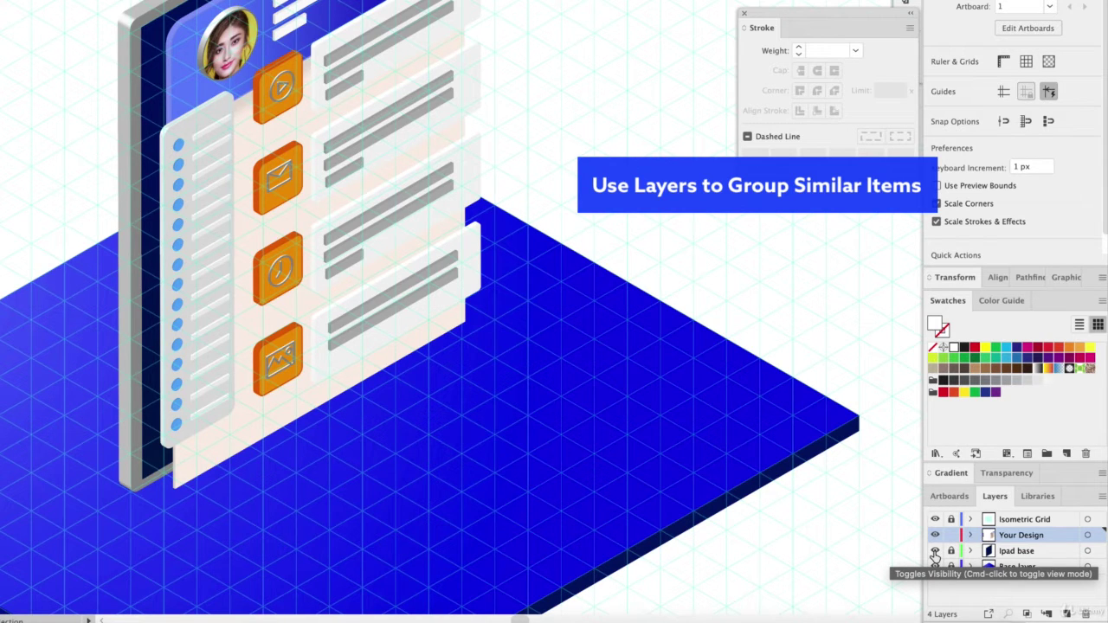
Hide the Ipad base layer and show it again to check which artwork it holds.
left_click(935, 552)
left_click(934, 552)
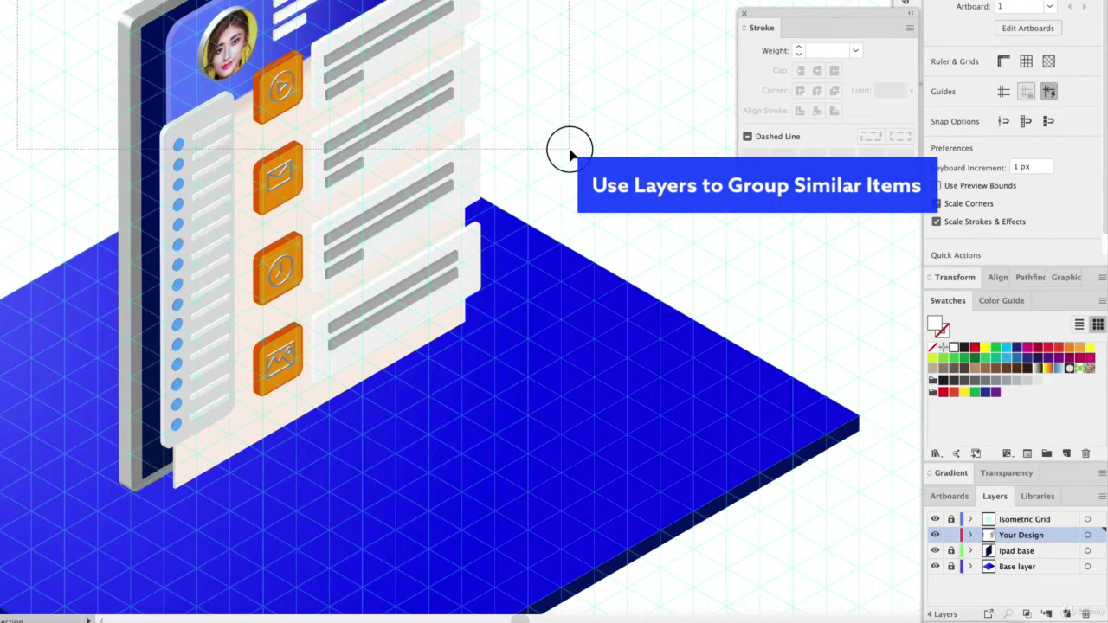
Try moving all the artwork on the Your Design layer away from the tablet, undo the move and deselect everything.
key("super+a")
left_click_drag(336, 91, 430, 142)
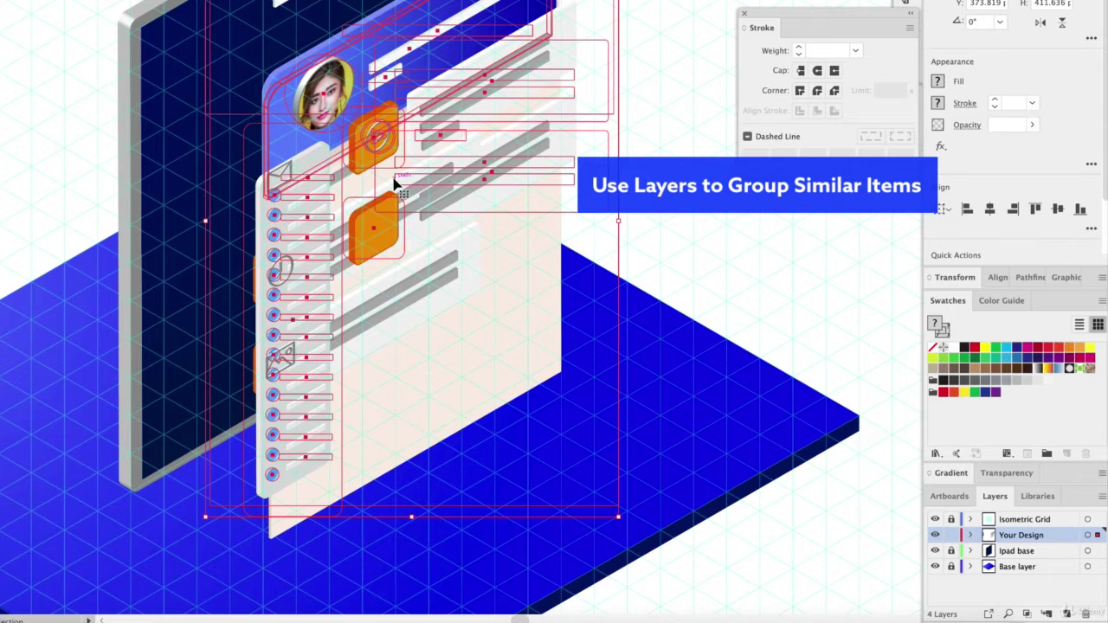
key("a")
key("ctrl+z")
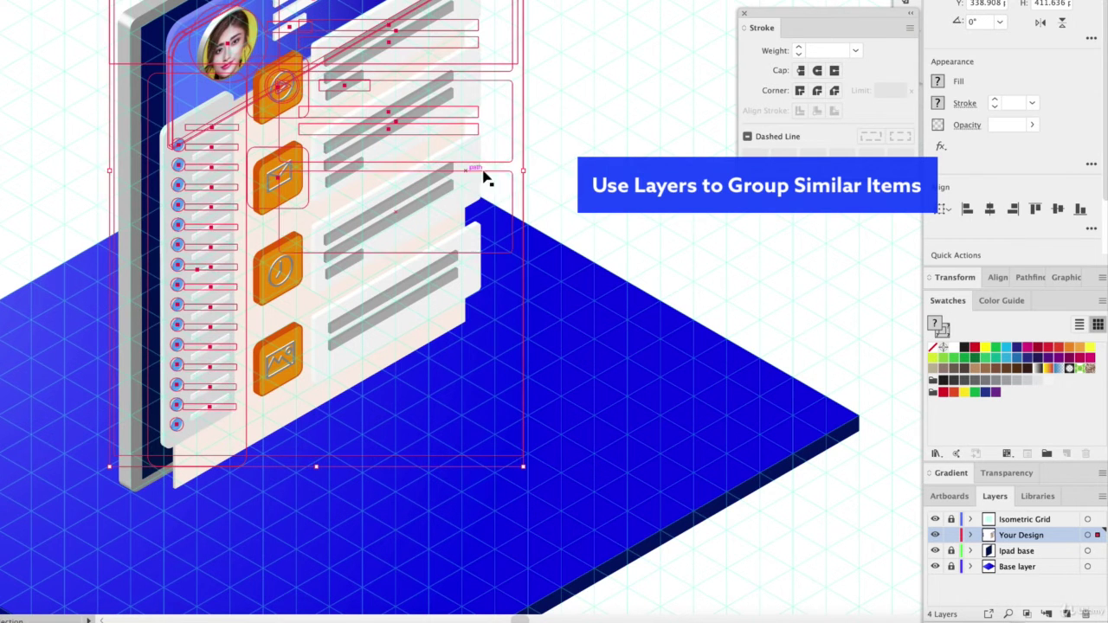
left_click(630, 148)
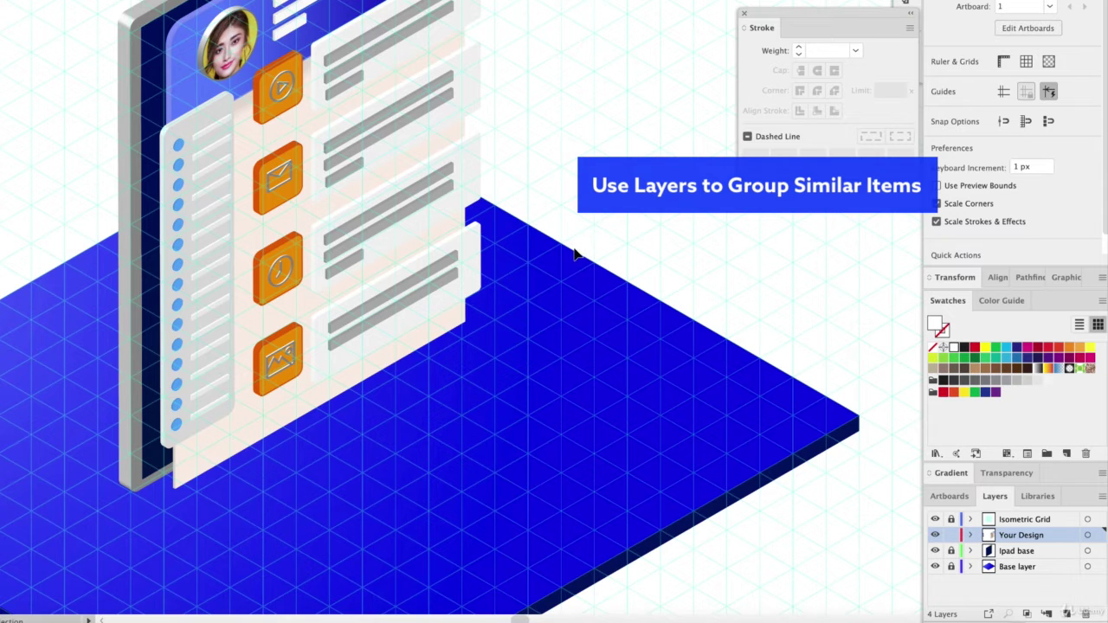
Hide the Base layer and show it again to check which artwork it holds.
left_click(935, 567)
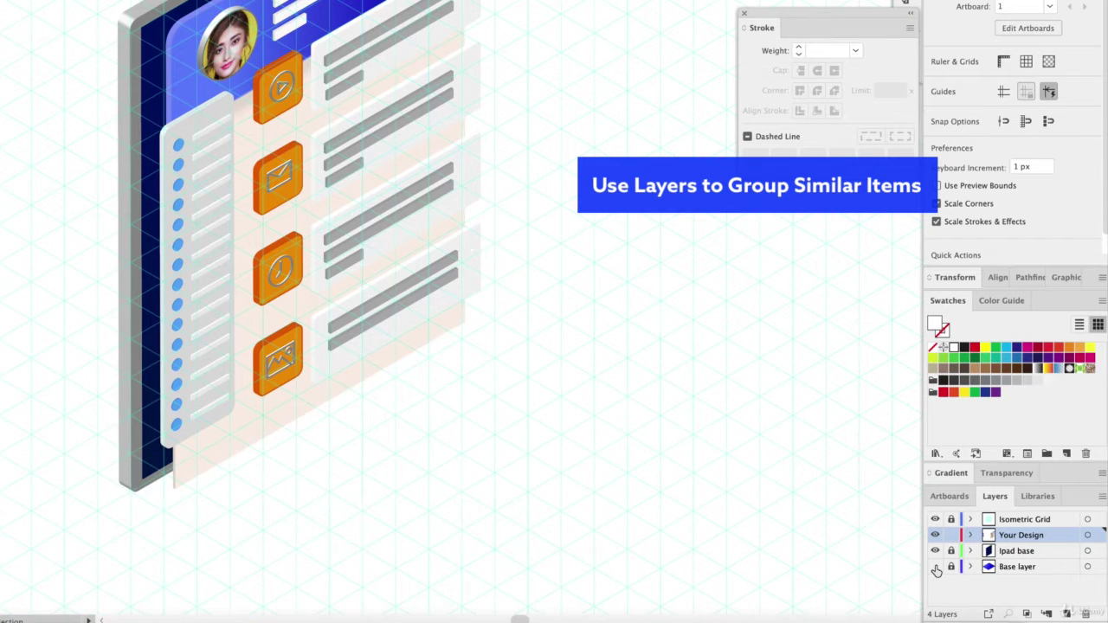
left_click(935, 567)
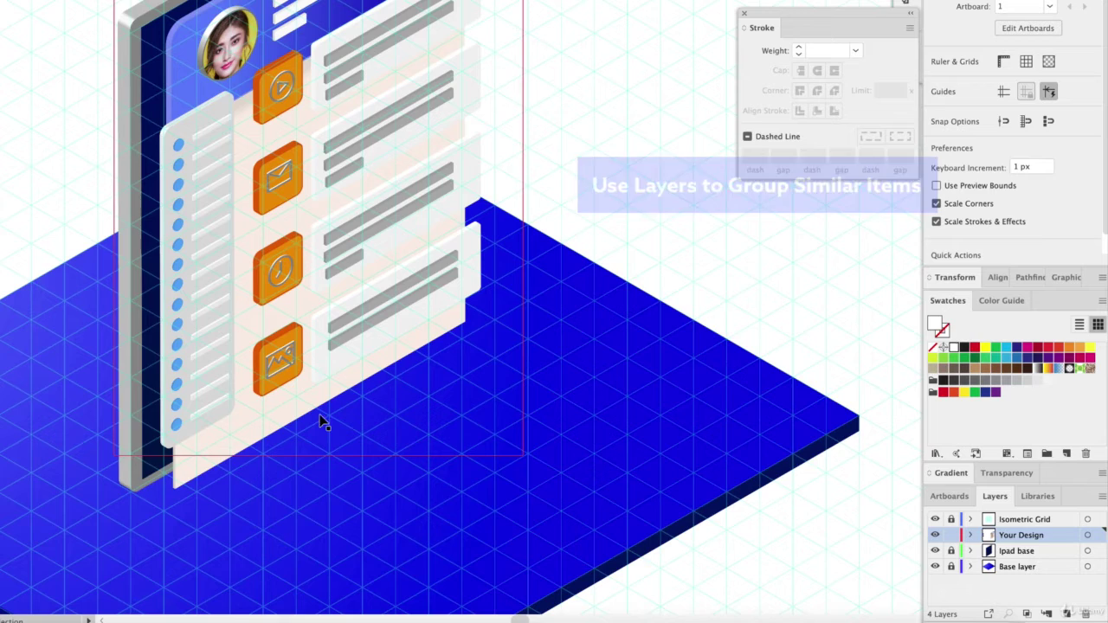
scroll(354, 414, "down", 2)
left_click_drag(43, 13, 558, 478)
left_click_drag(48, 24, 562, 541)
key("ctrl+a")
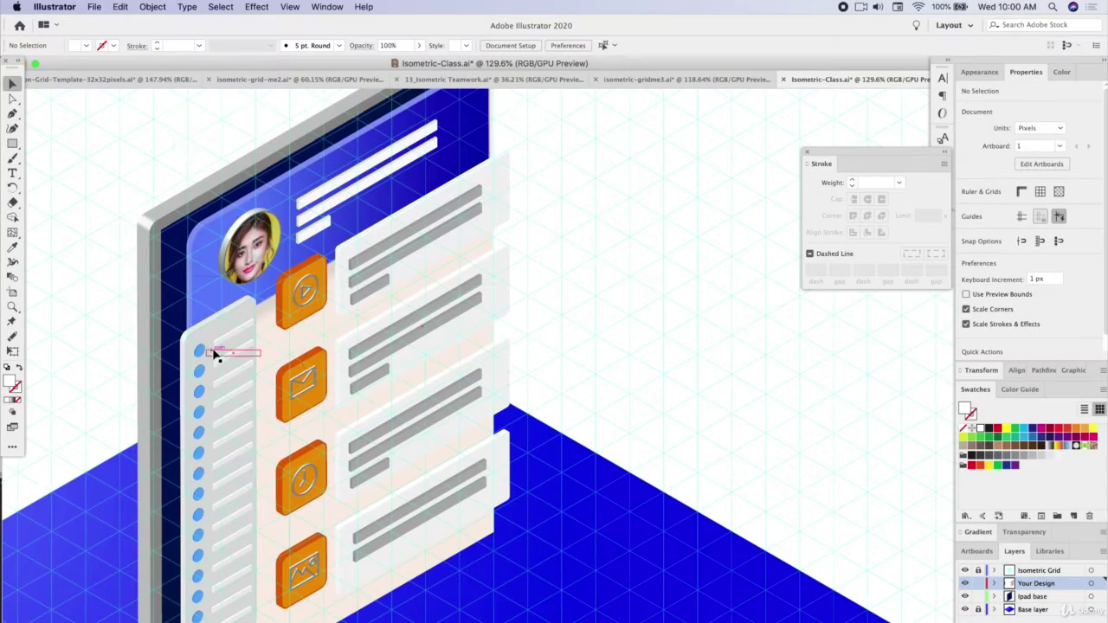
Hide the Isometric Grid layer and group the play icon with its orange tile.
left_click(965, 571)
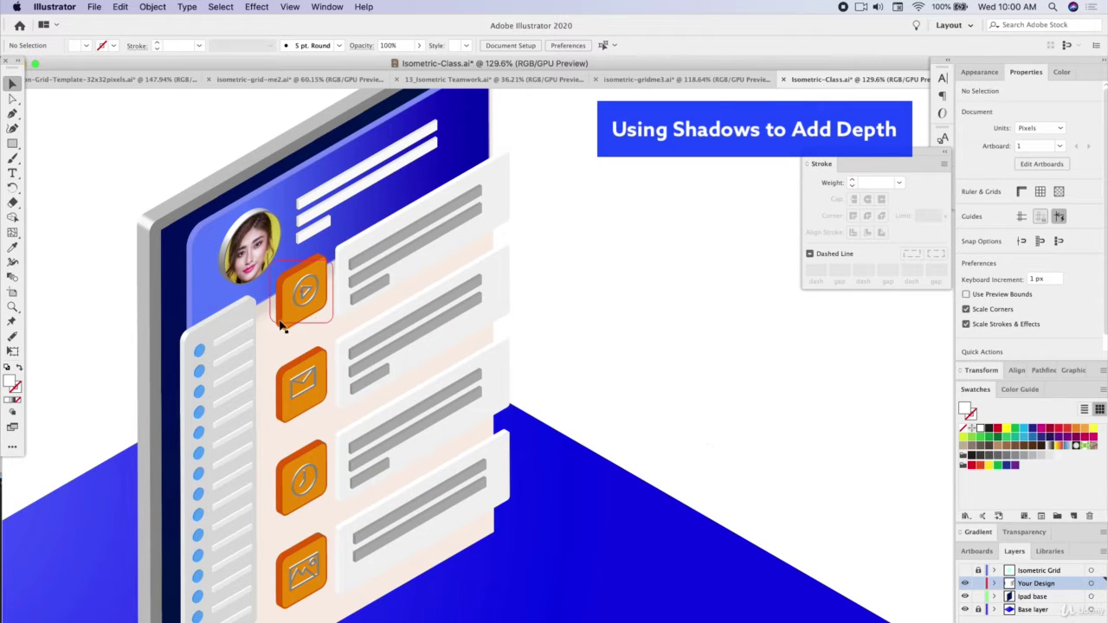
key("period")
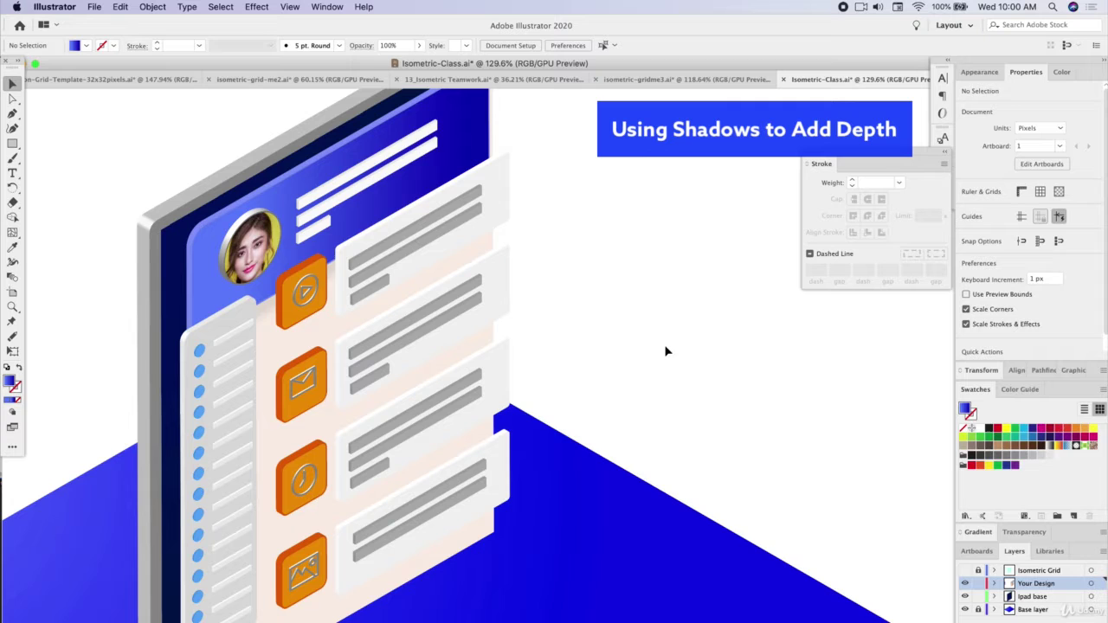
left_click(316, 270)
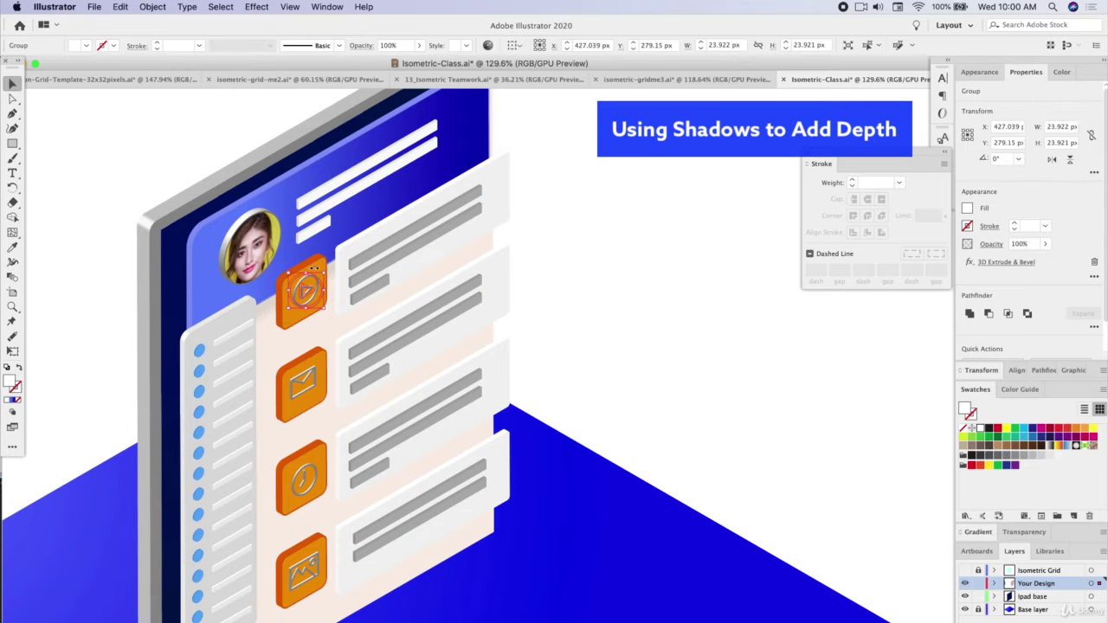
left_click(318, 265)
left_click(315, 276)
left_click(321, 266, "shift")
right_click(321, 269)
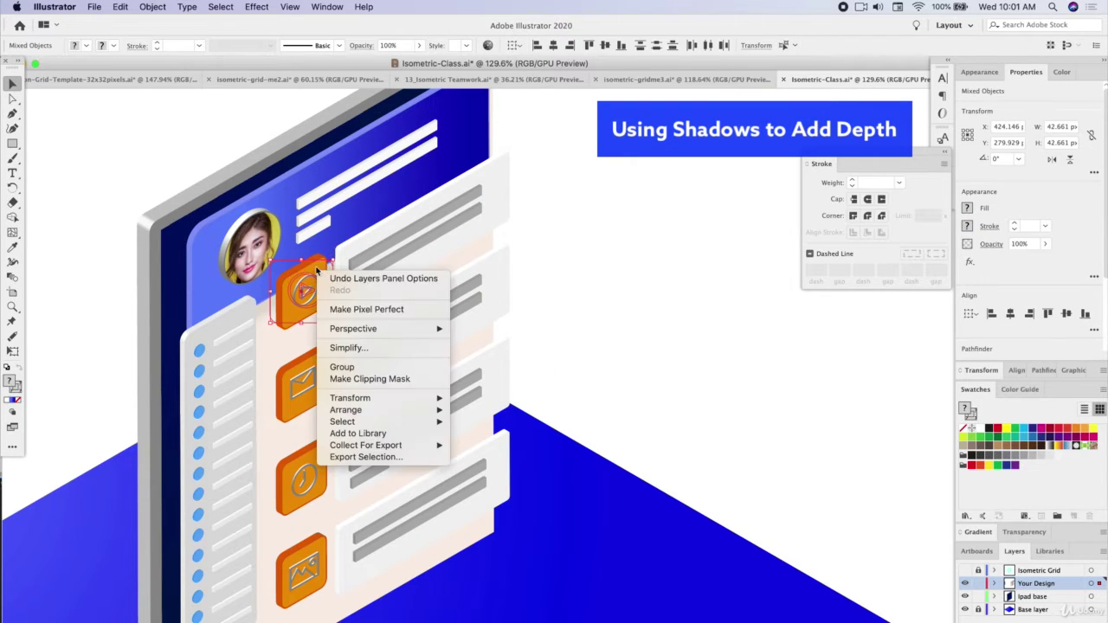
left_click(364, 366)
Group the uppermost white card with its three grey text bars.
left_click(359, 249)
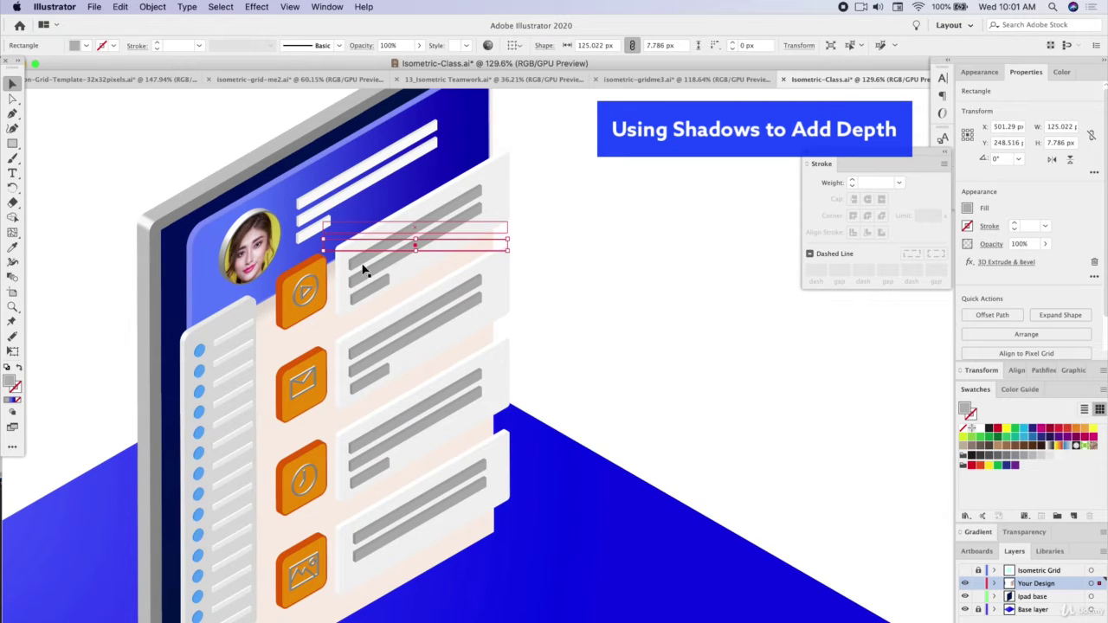
left_click(368, 242, "shift")
left_click(609, 260)
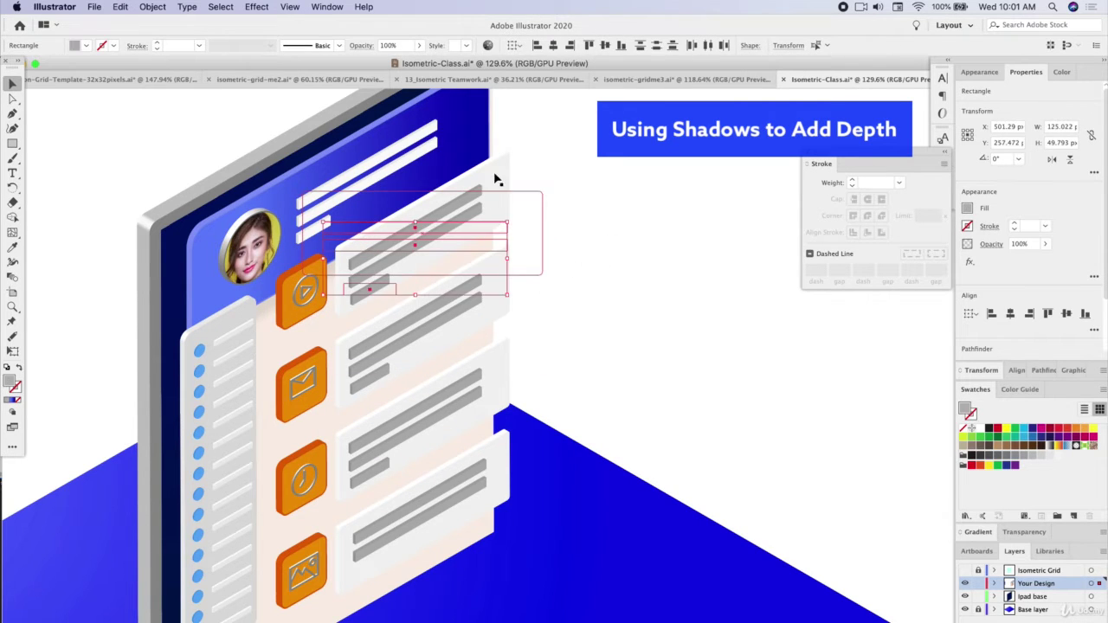
left_click(496, 178, "shift")
right_click(445, 213)
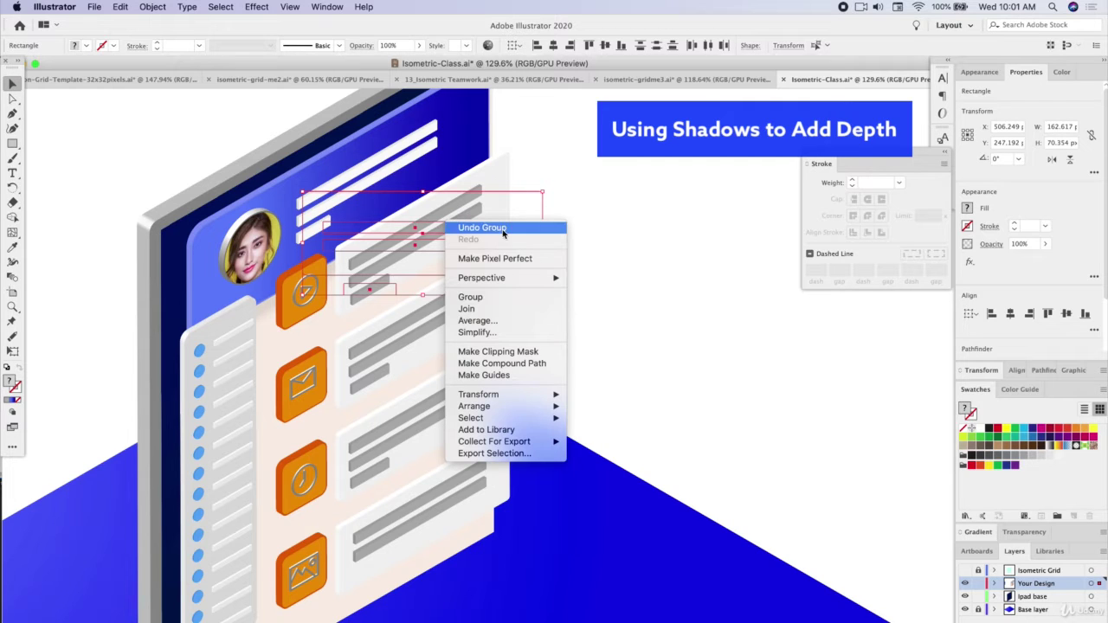
left_click(478, 297)
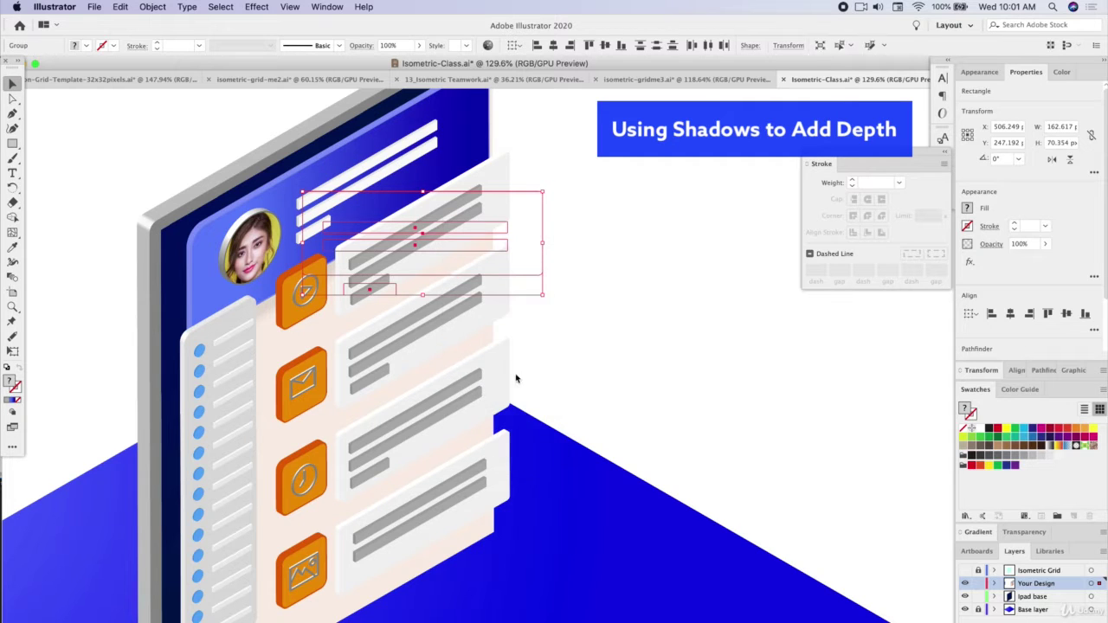
Combine the play icon tile group and the uppermost card group into a single group.
left_click(310, 303, "shift")
left_click(291, 322, "shift")
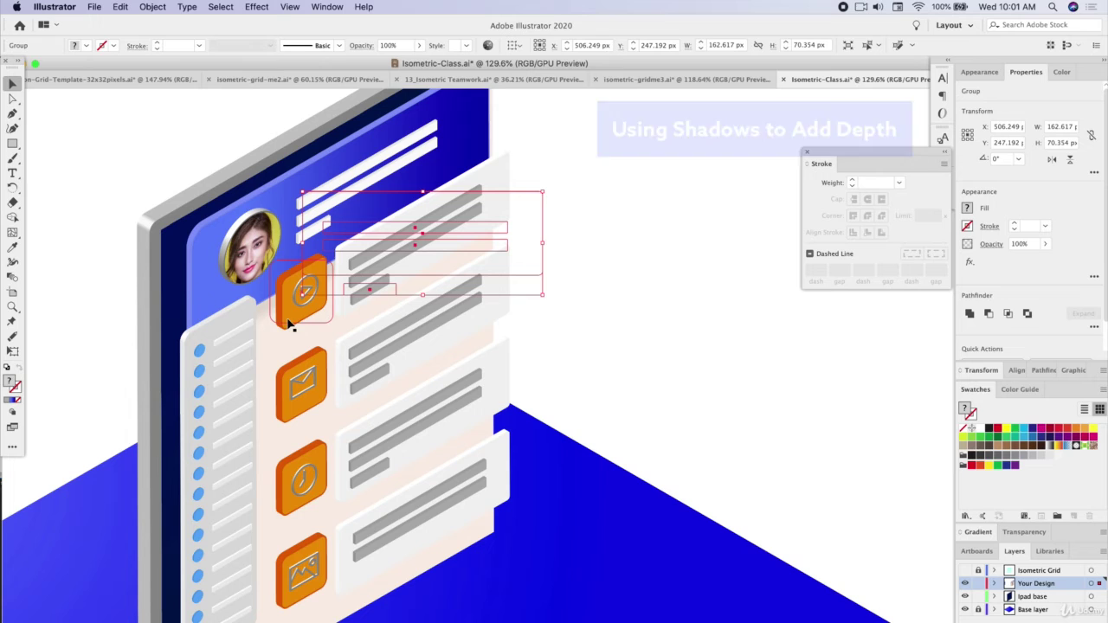
key("Delete")
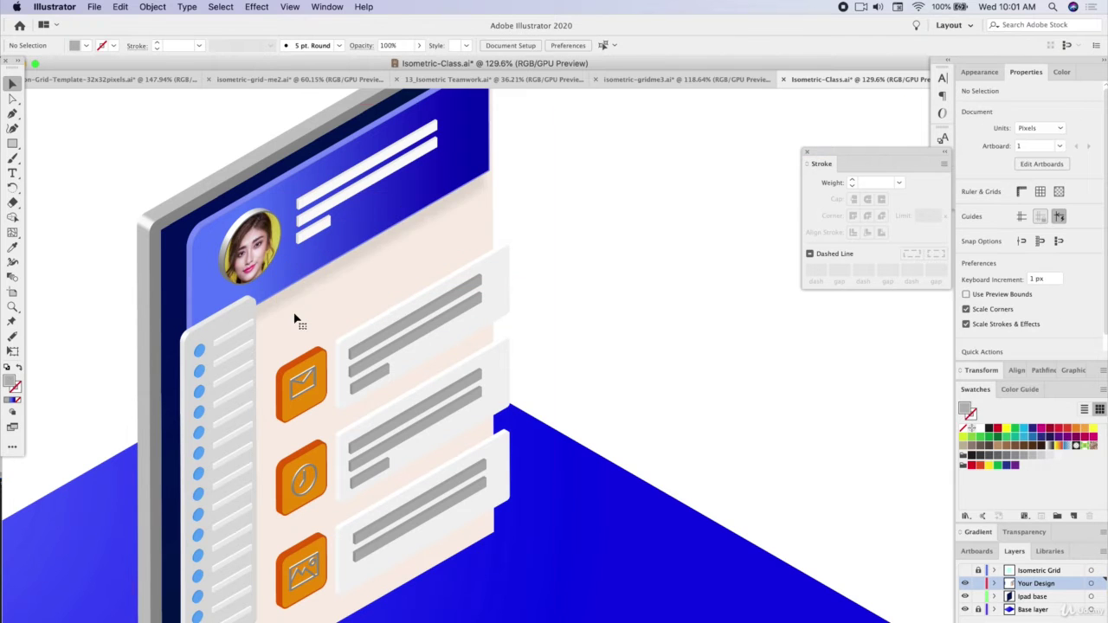
key("ctrl+z")
right_click(385, 251)
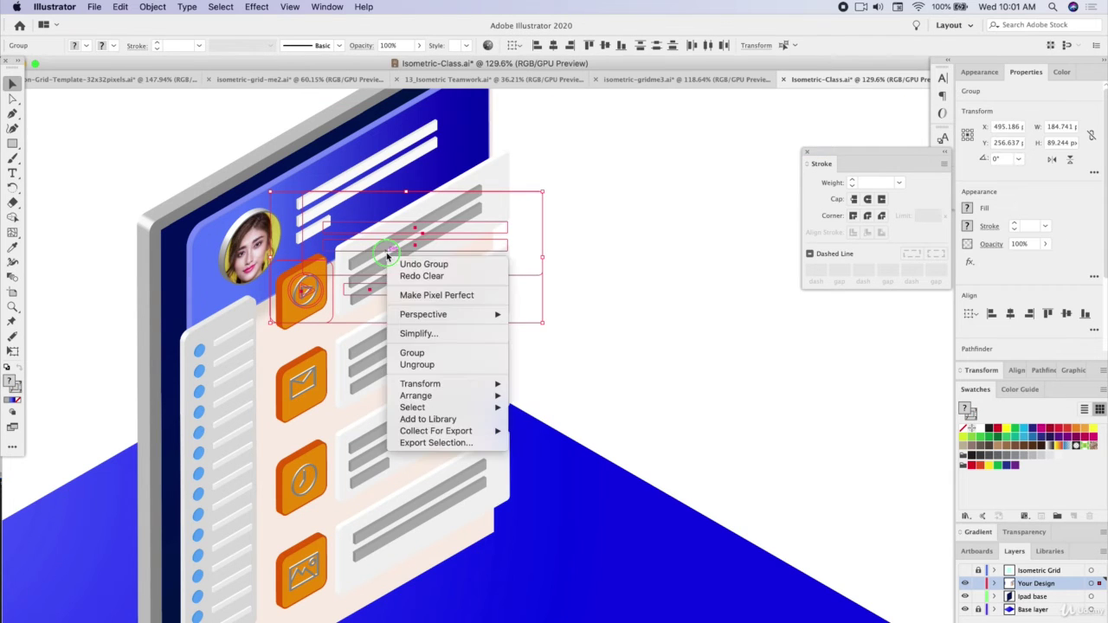
left_click(419, 352)
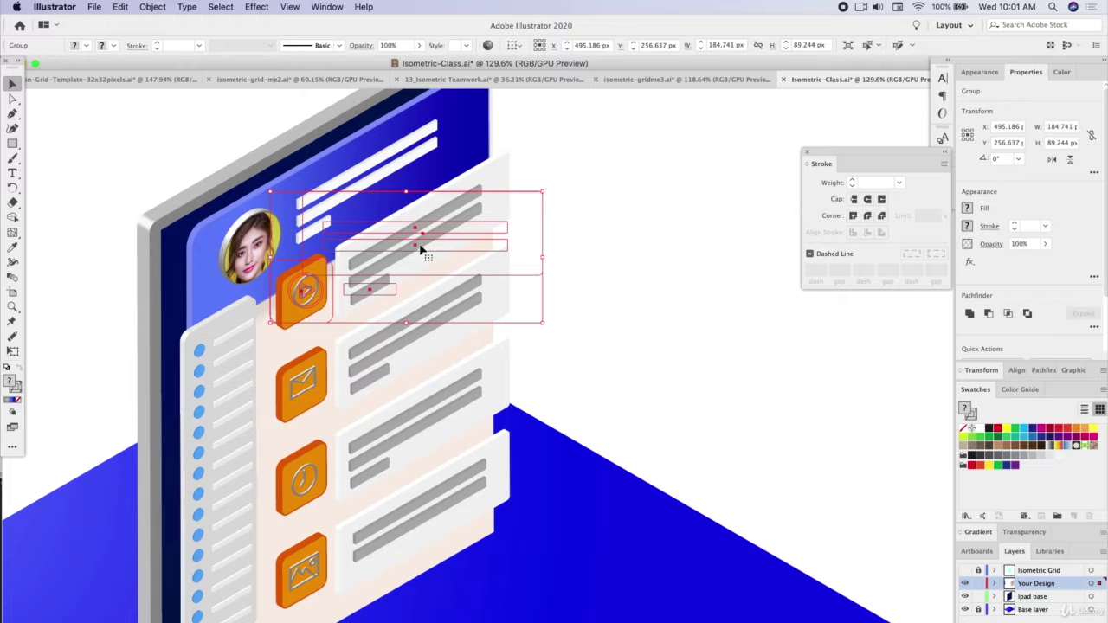
Duplicate the combined icon and card group into the blank area beside the tablet and give the copy a black fill with no stroke.
left_click_drag(402, 253, 685, 281)
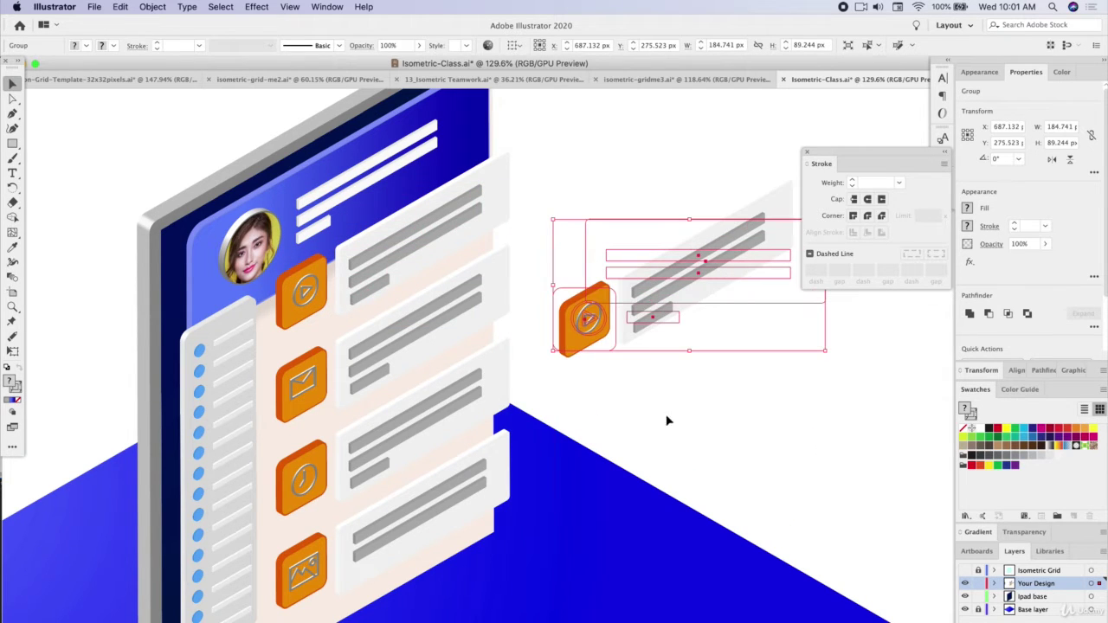
left_click(989, 429)
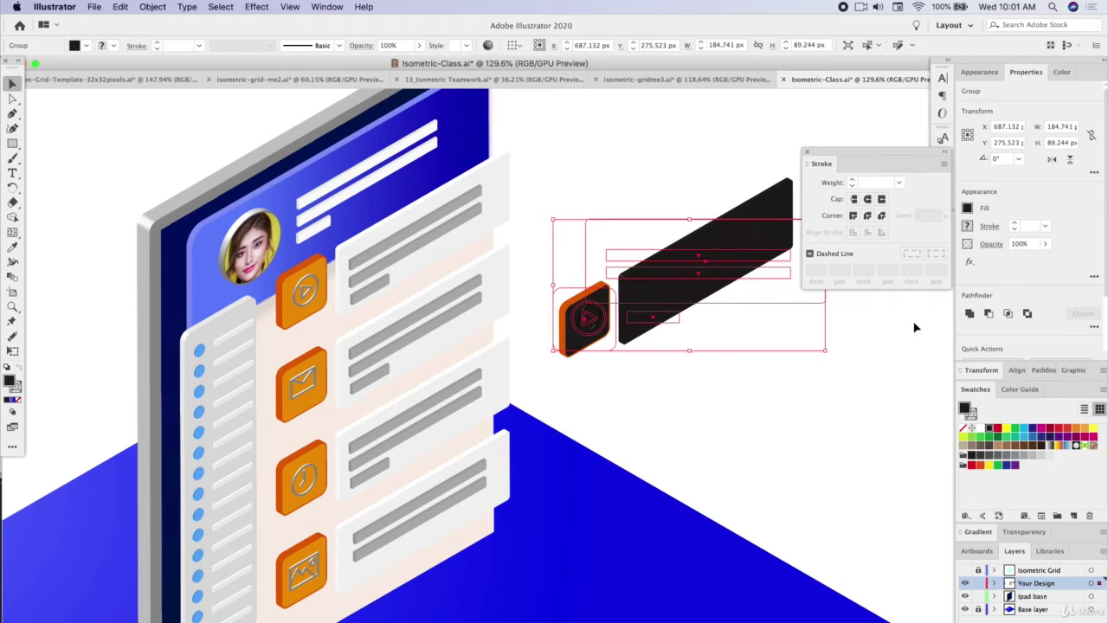
left_click_drag(820, 154, 890, 152)
left_click(823, 192)
left_click(638, 320)
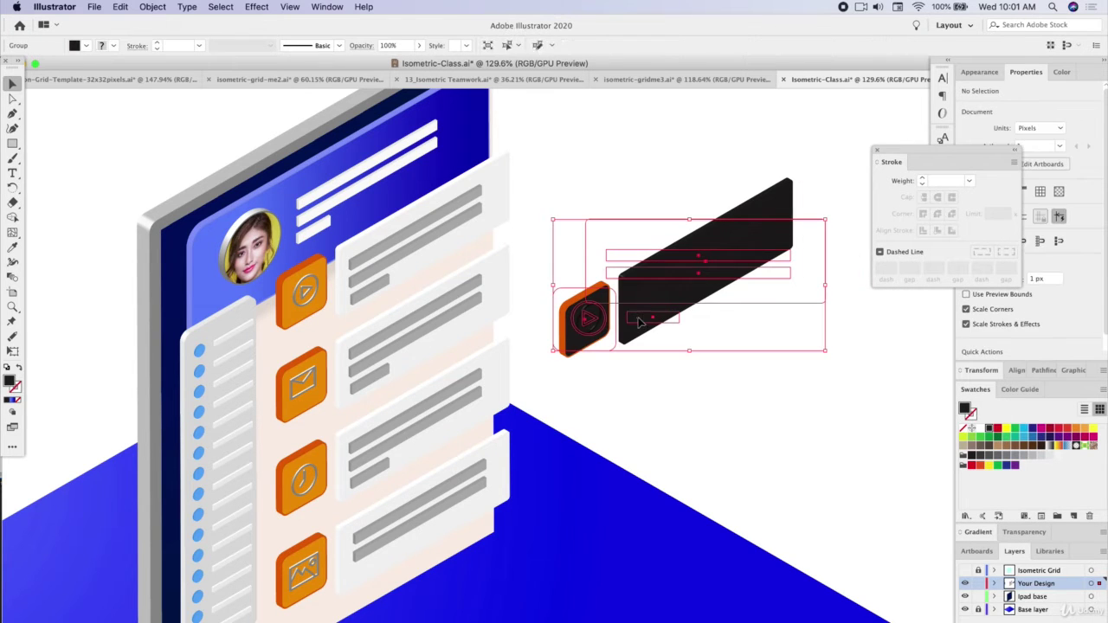
left_click(20, 391)
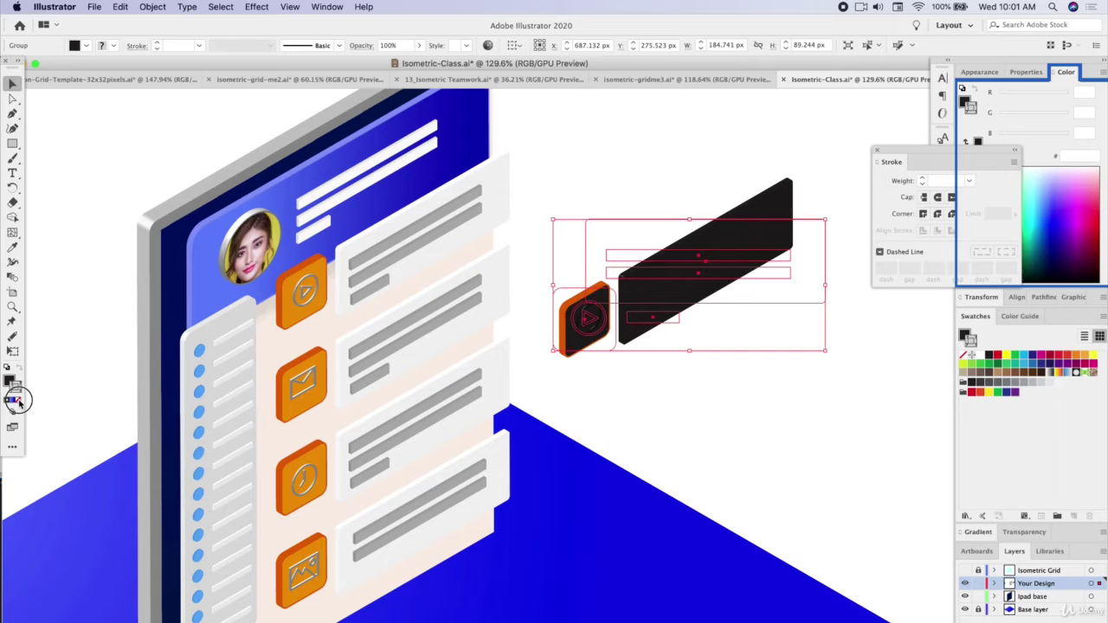
left_click(18, 400)
left_click(723, 344)
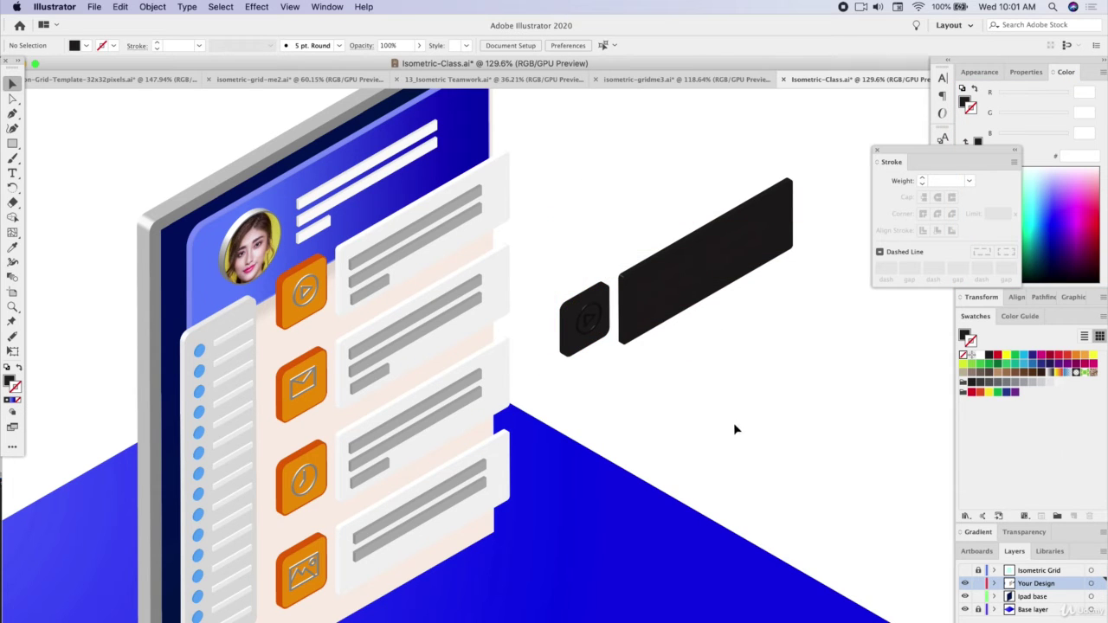
Delete the play icon from the small tile of the black copy, keeping the tile itself.
left_click(13, 98)
left_click(583, 325)
left_click(585, 324)
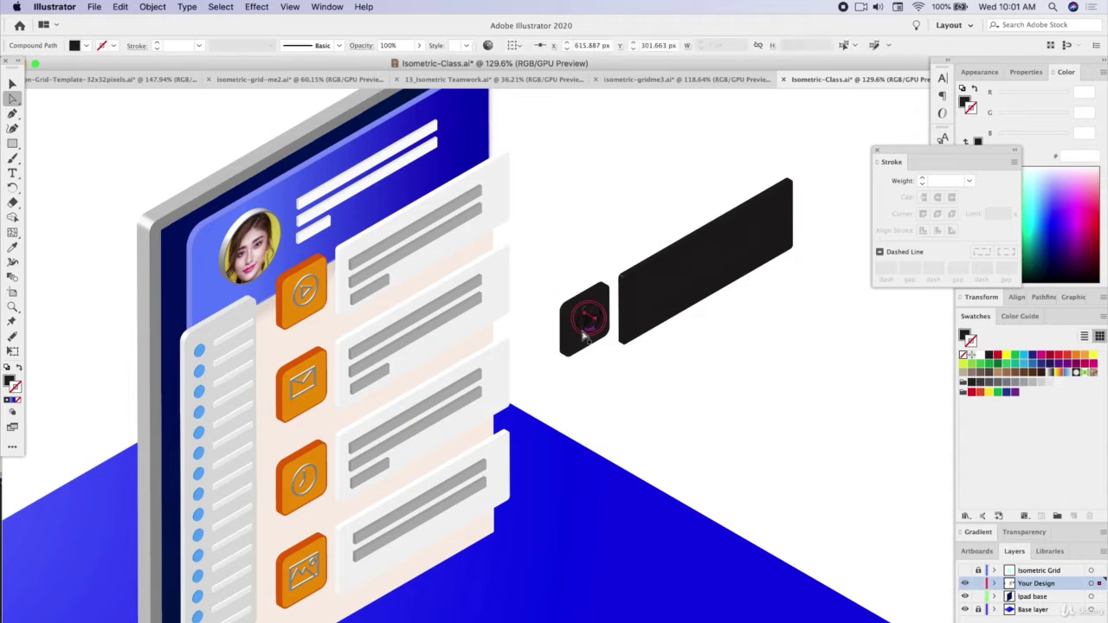
left_click(588, 319)
left_click(588, 322)
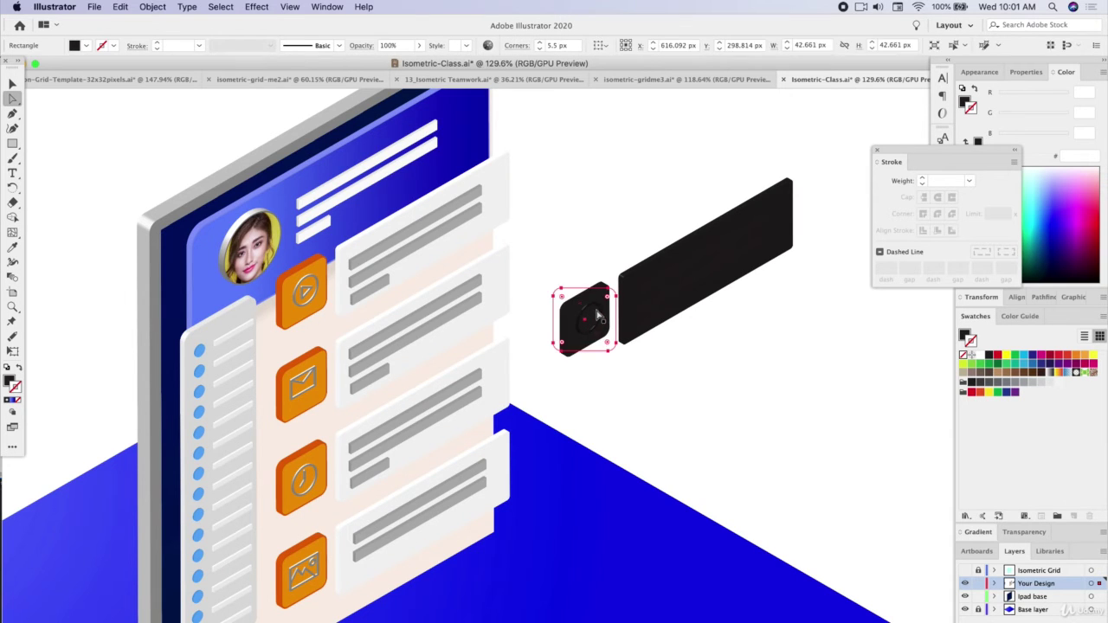
key("Delete")
key("super+z")
left_click(602, 318)
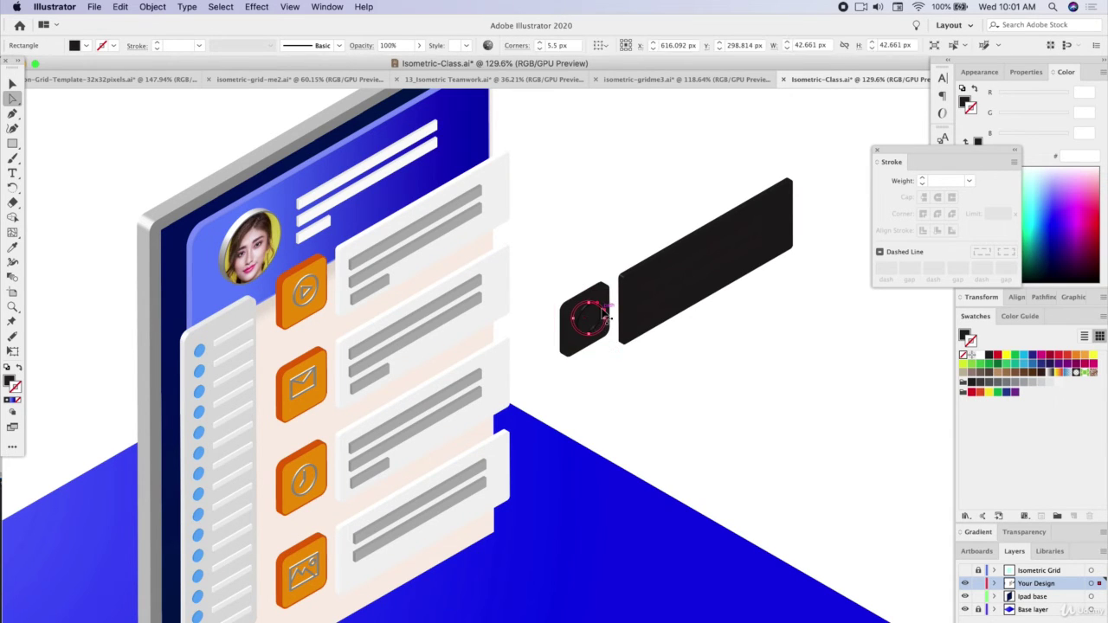
key("Delete")
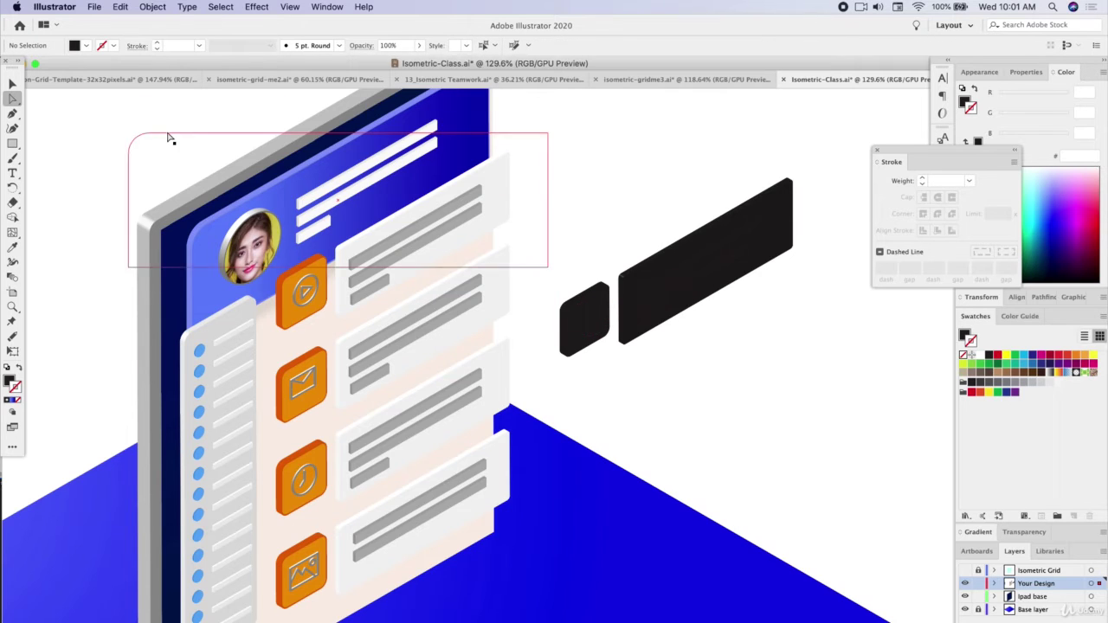
Apply a Gaussian Blur with a radius of 6.2 pixels to the black tile and card copy.
left_click(13, 83)
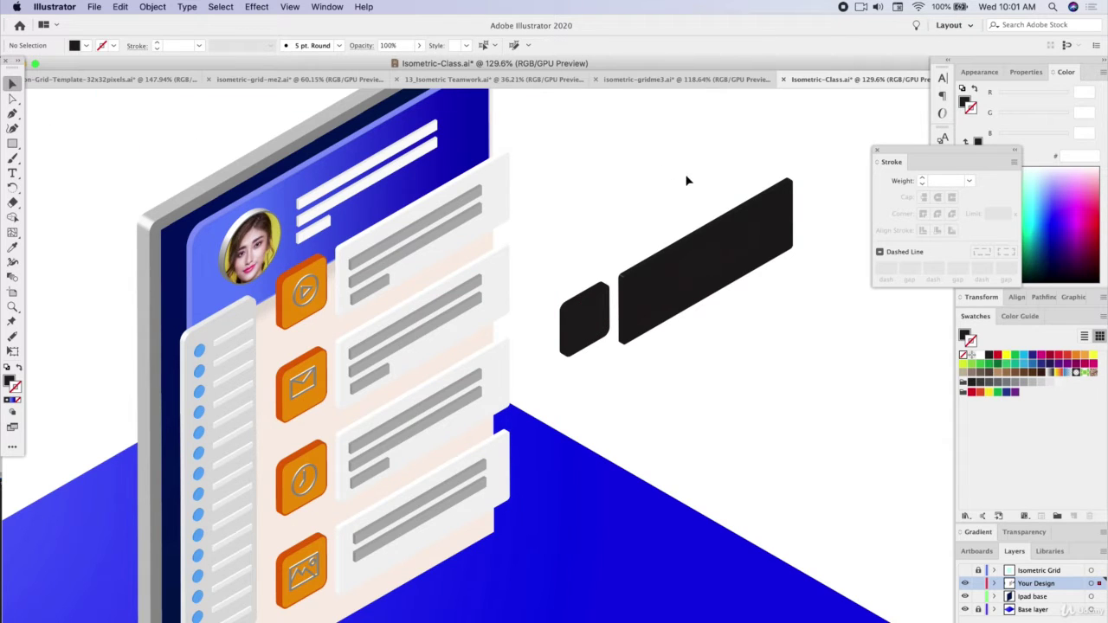
left_click_drag(603, 178, 709, 346)
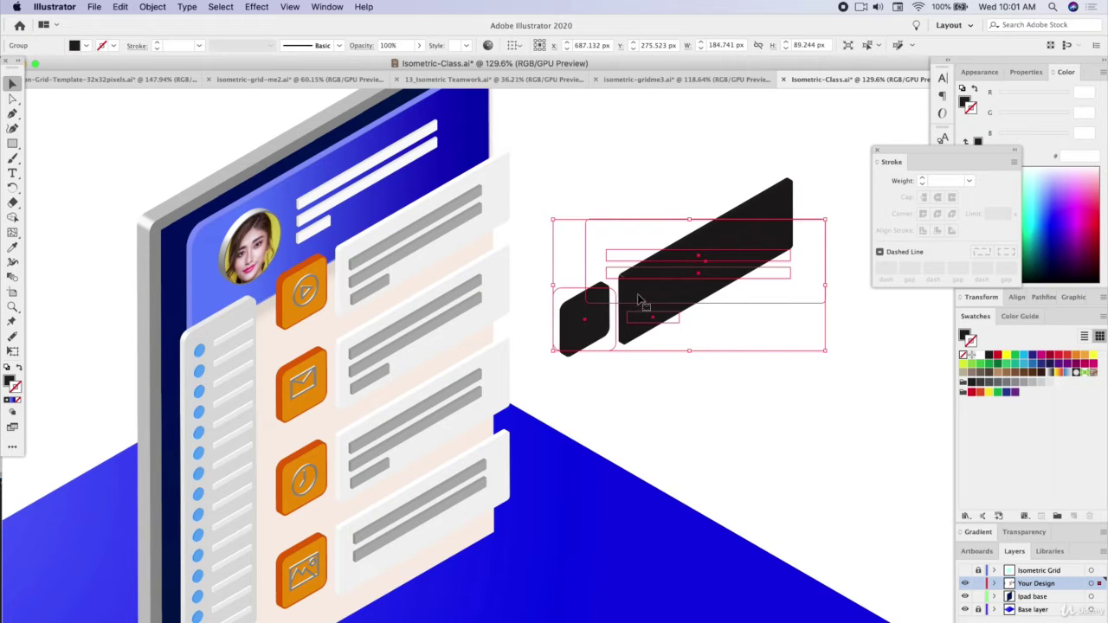
left_click(595, 153)
left_click(665, 304)
left_click(257, 6)
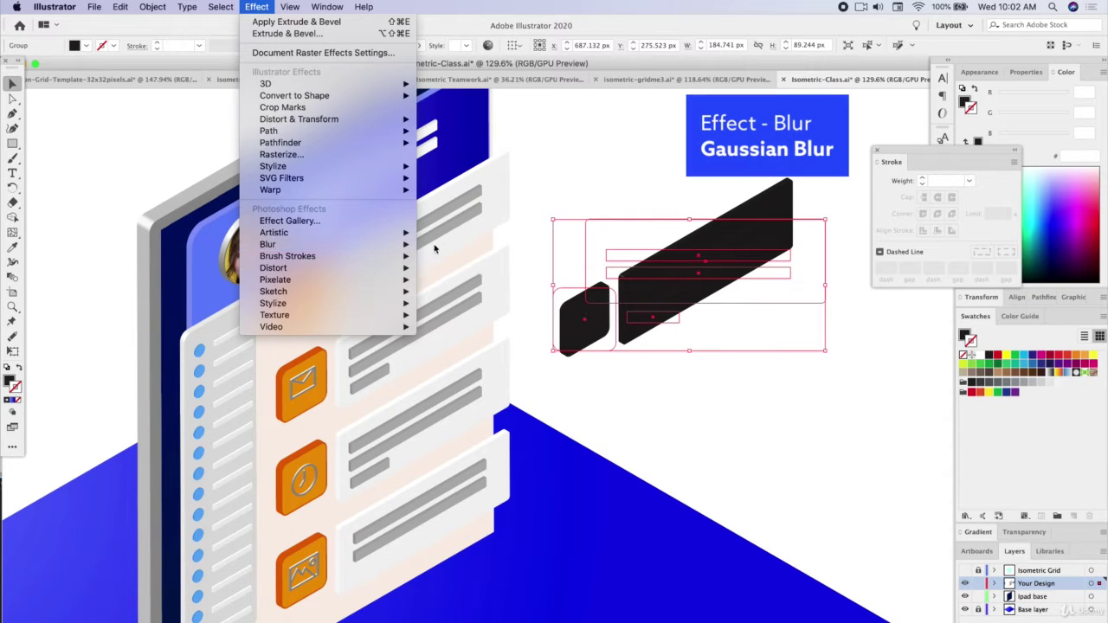
mouse_move(353, 246)
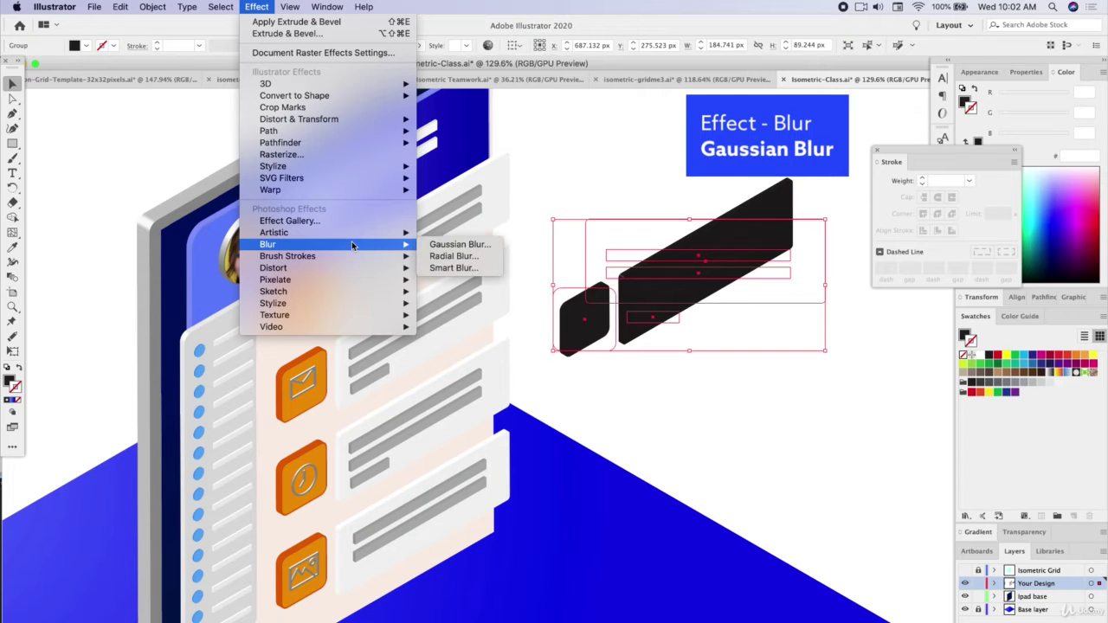
left_click(458, 244)
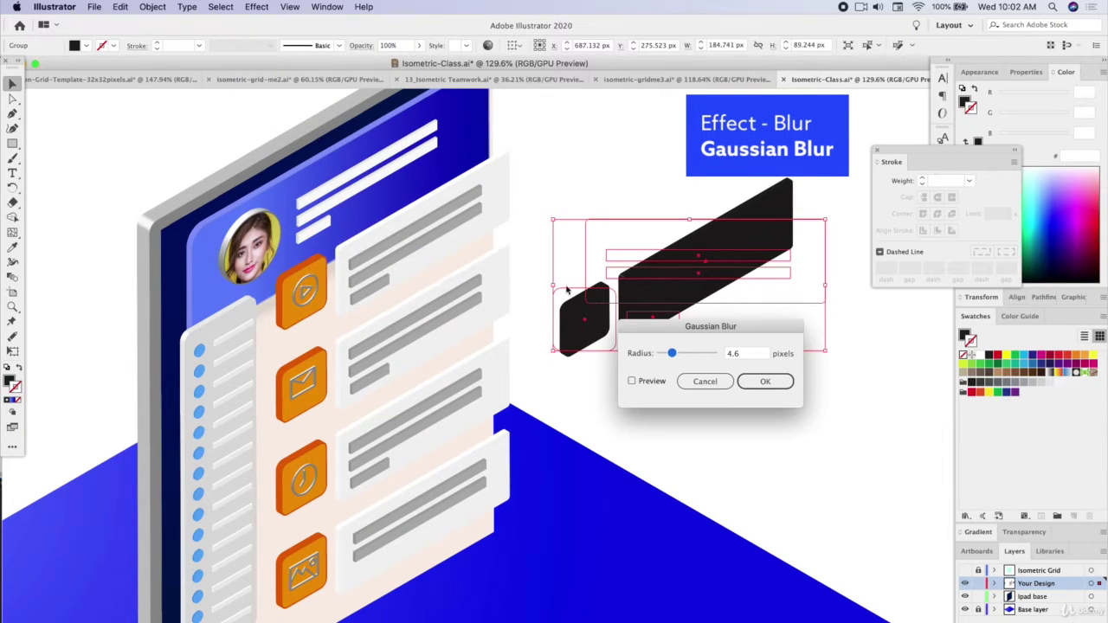
left_click(638, 382)
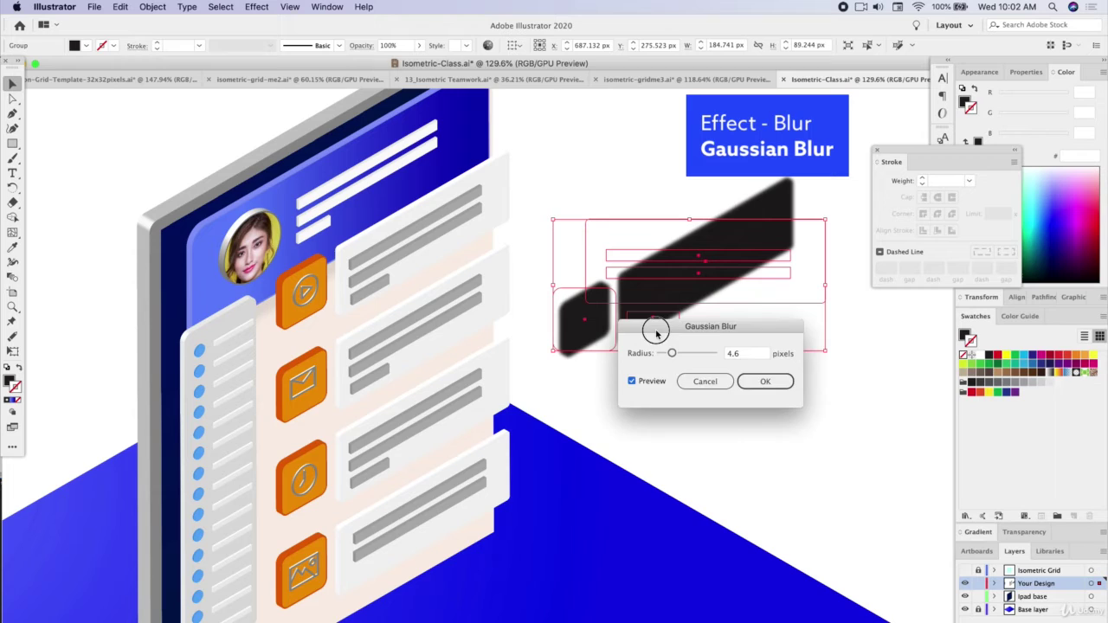
left_click_drag(655, 326, 677, 392)
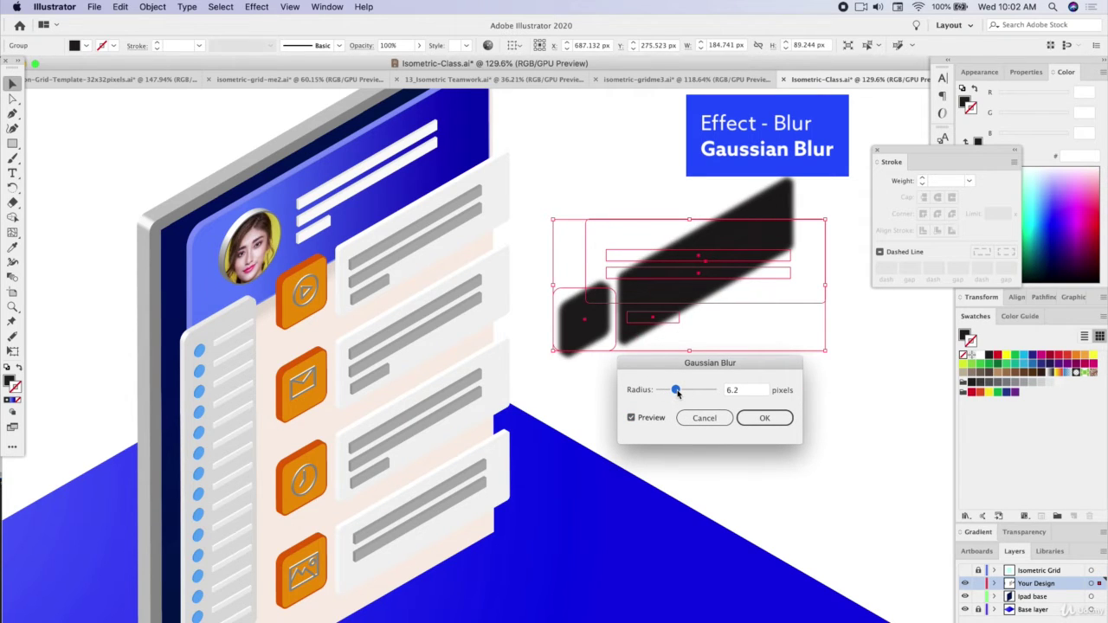
left_click(745, 417)
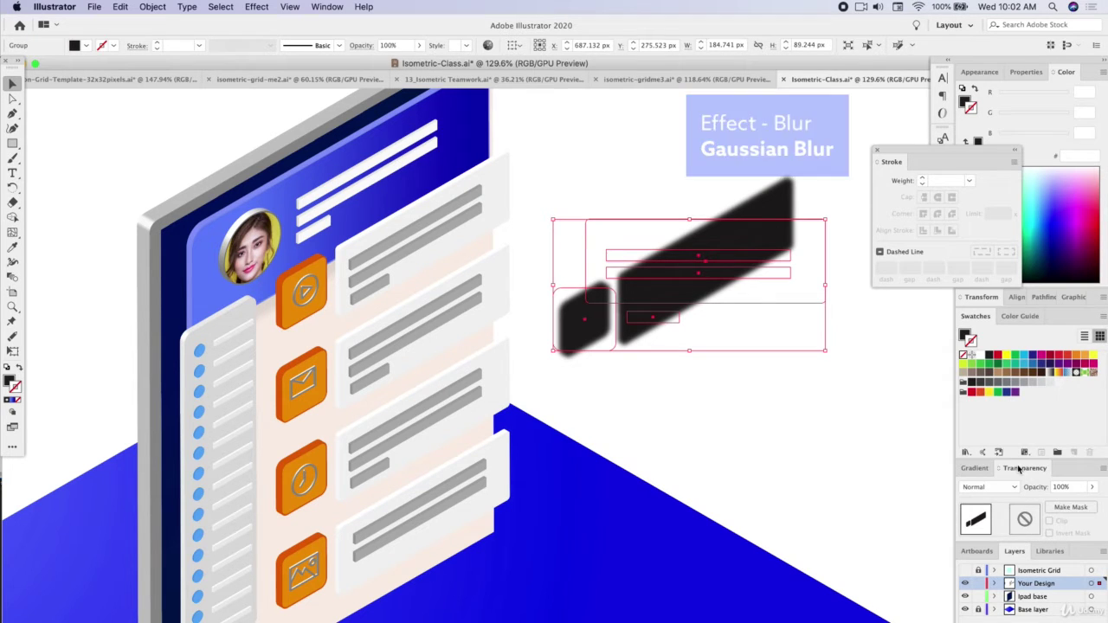
Reduce the opacity of the blurred black copy to 8% to make it a soft shadow.
left_click_drag(1024, 531, 733, 376)
left_click(838, 397)
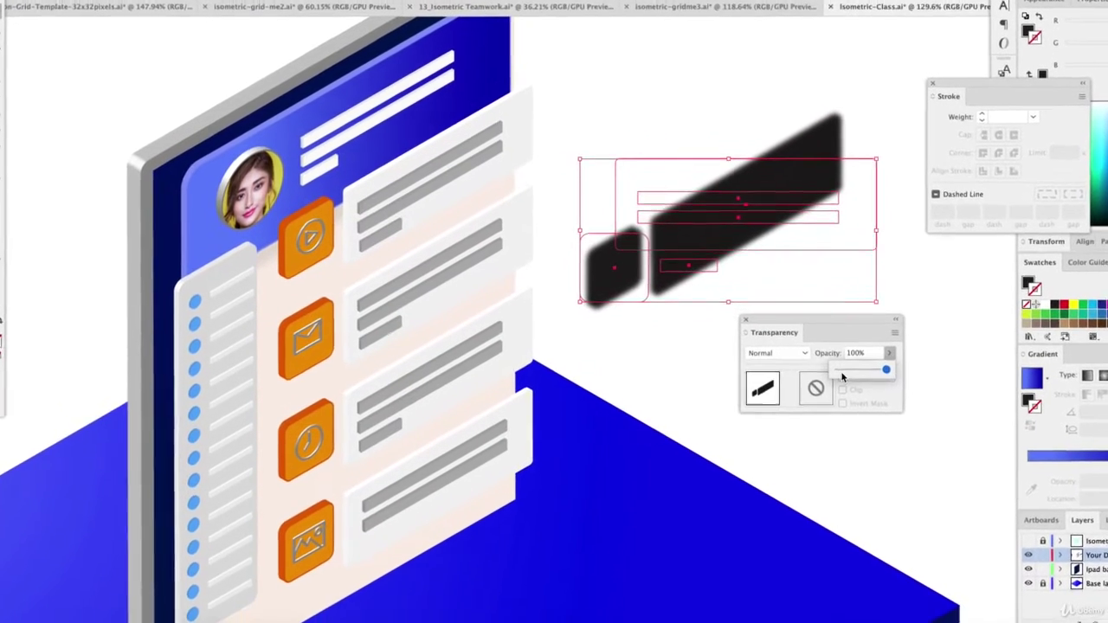
left_click(855, 359)
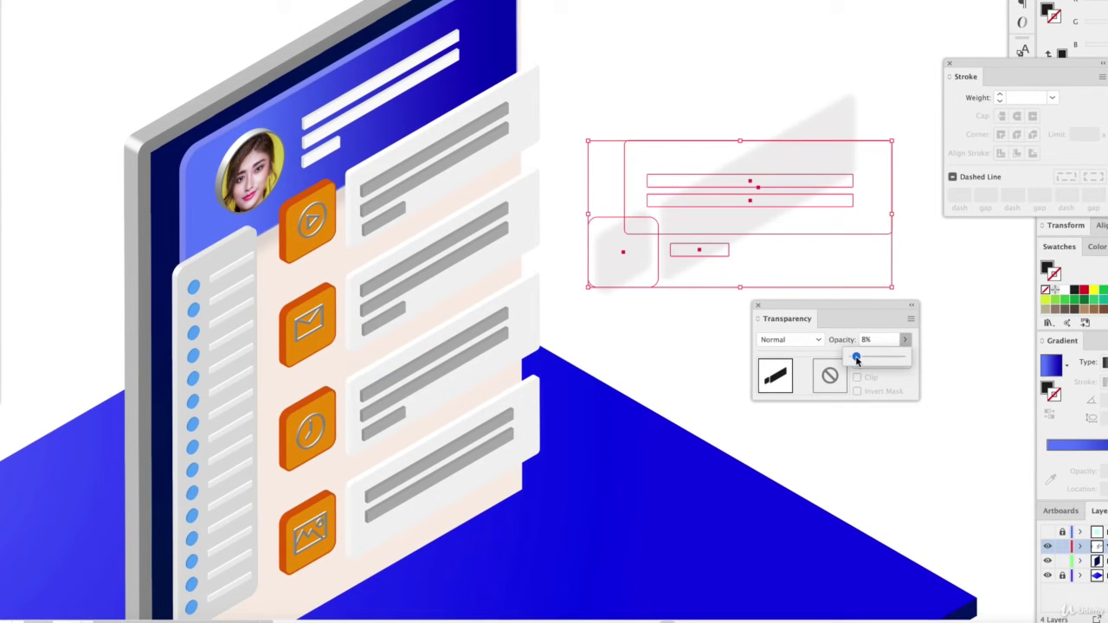
left_click(910, 273)
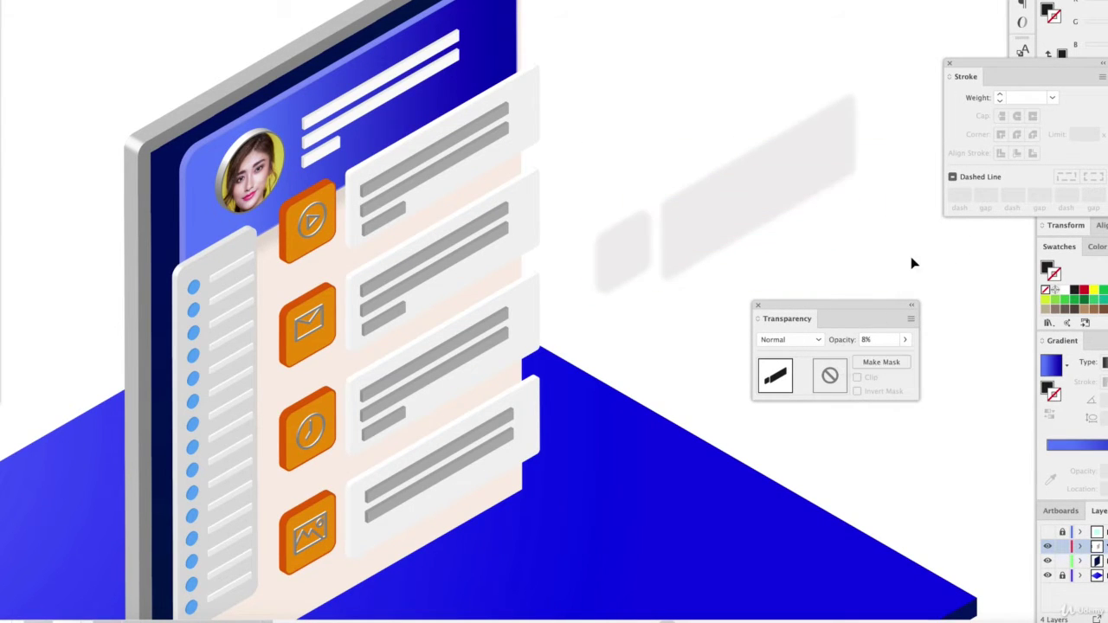
Move the soft shadow onto the play tile and uppermost card and place it behind them.
left_click(723, 227)
left_click_drag(753, 216, 457, 200)
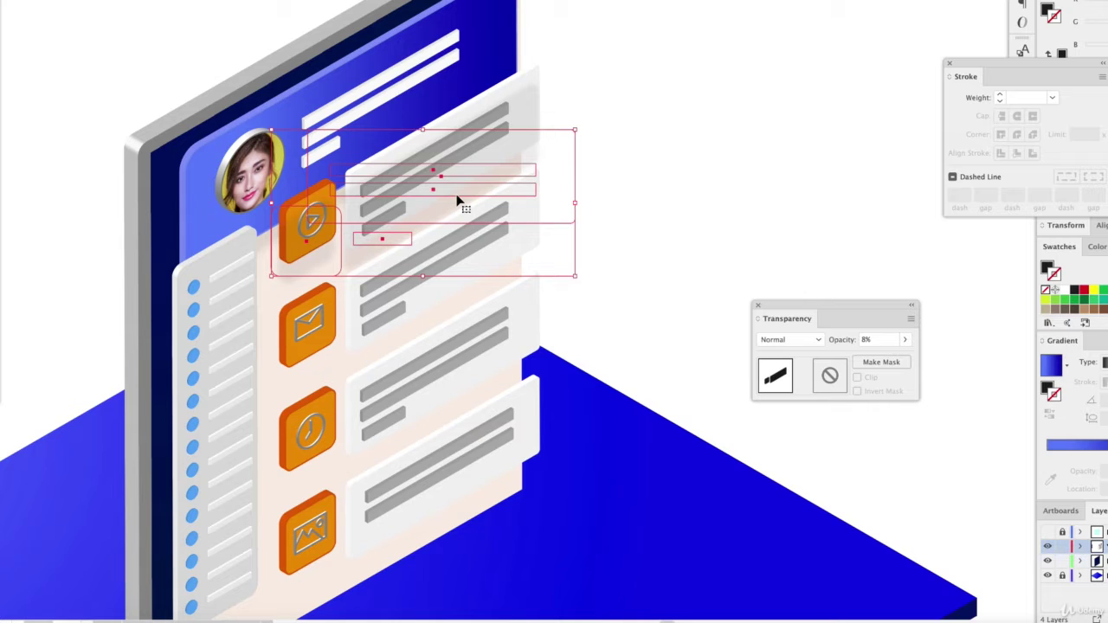
key("a")
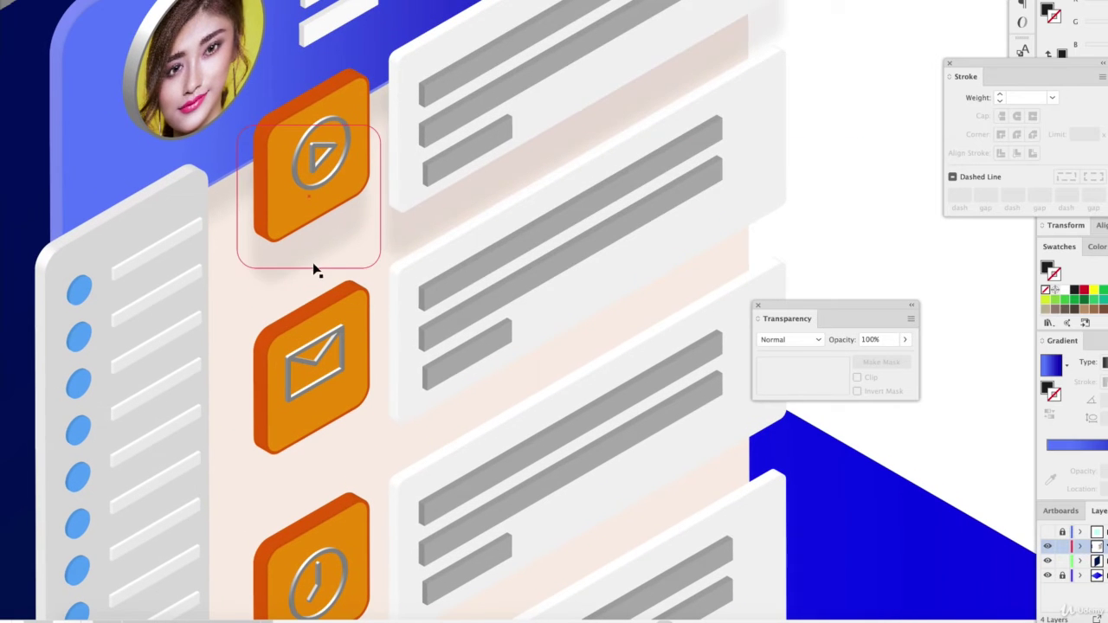
Nudge the shadow upward and slightly to the left so it sits closer under the play tile and uppermost card.
left_click(312, 260)
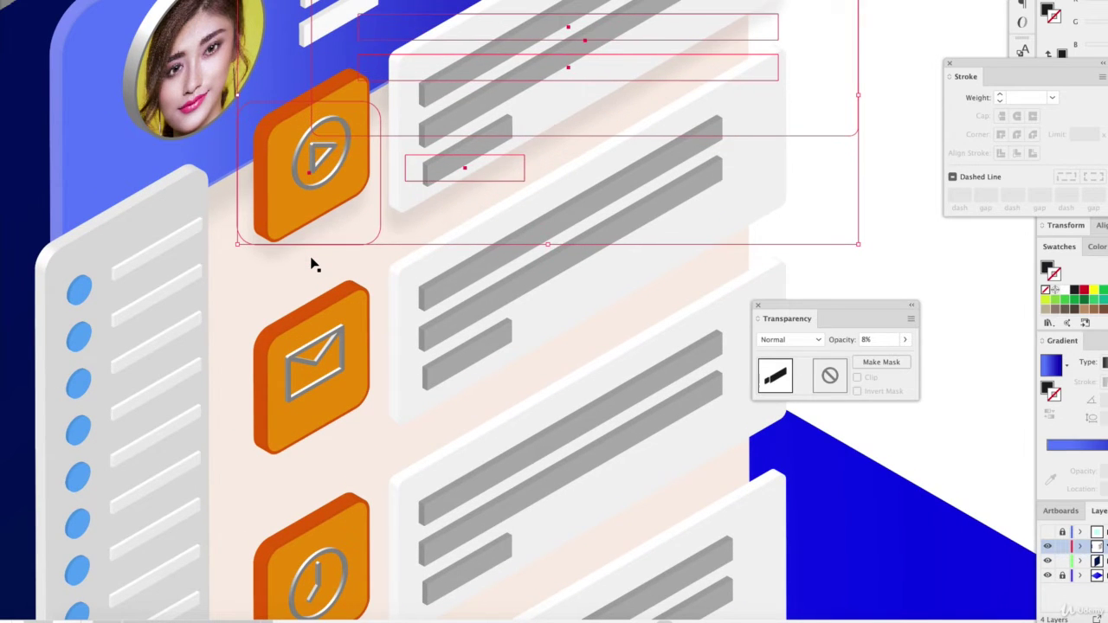
key("Up")
key("Up")
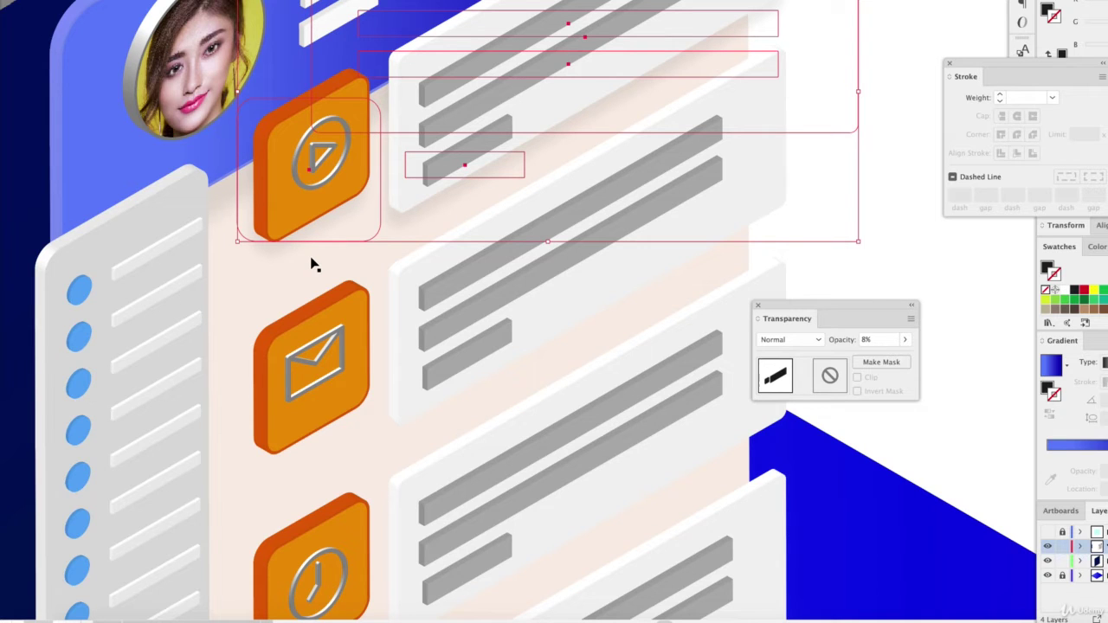
key("Up")
key("Up")
key("Left")
key("Left")
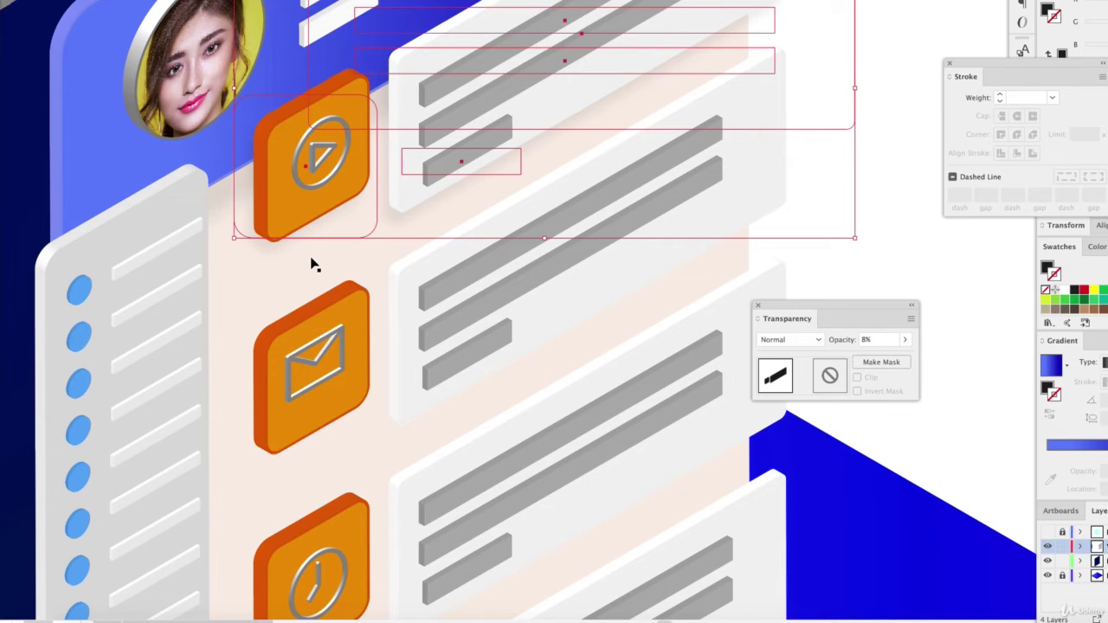
Offset the shadow farther down and to the left of the play tile and uppermost card.
key("Left")
key("Down")
key("Down")
key("Down")
key("Down")
key("Down")
key("Down")
key("Down")
key("Down")
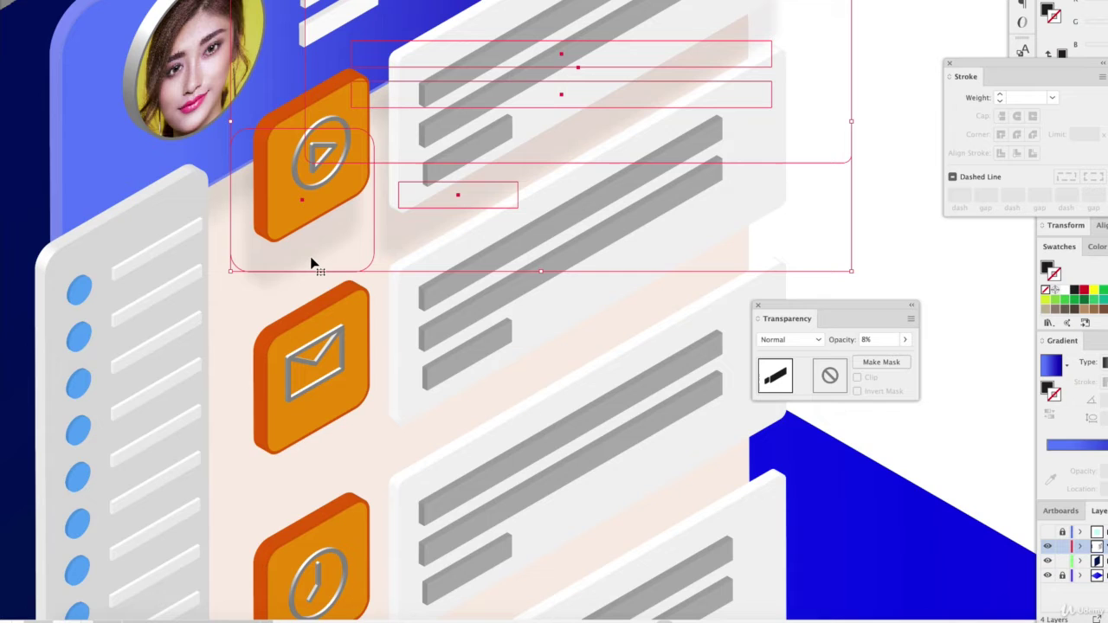
key("Left")
key("Left")
key("Left")
key("Left")
key("Left")
key("Left")
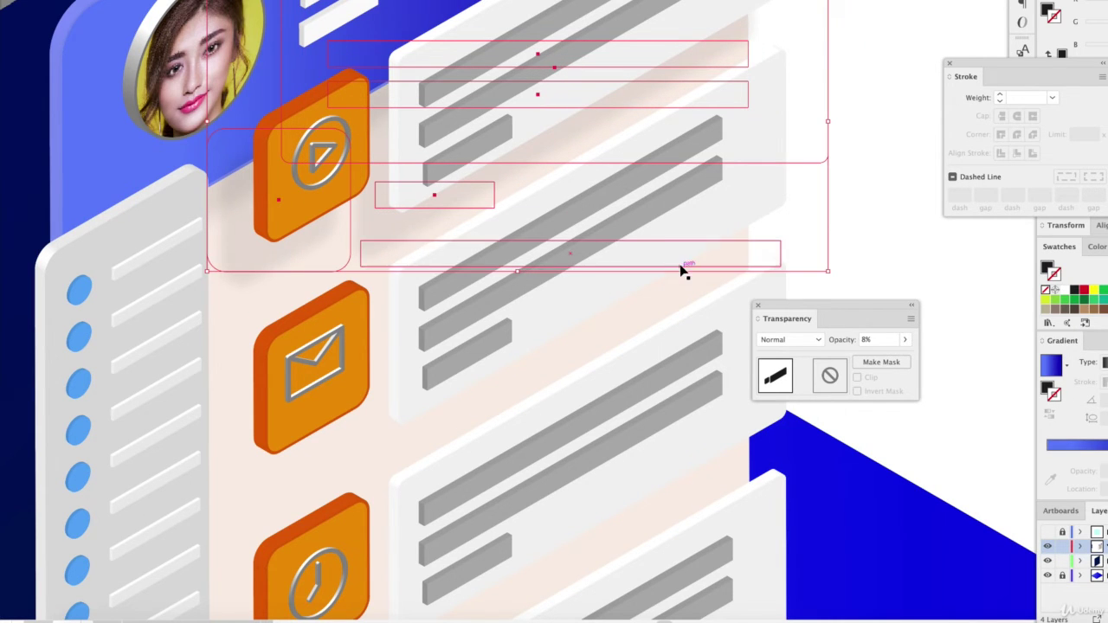
Nudge the shadow back to the right and up for a tighter offset beneath the tile and card.
left_click(907, 255)
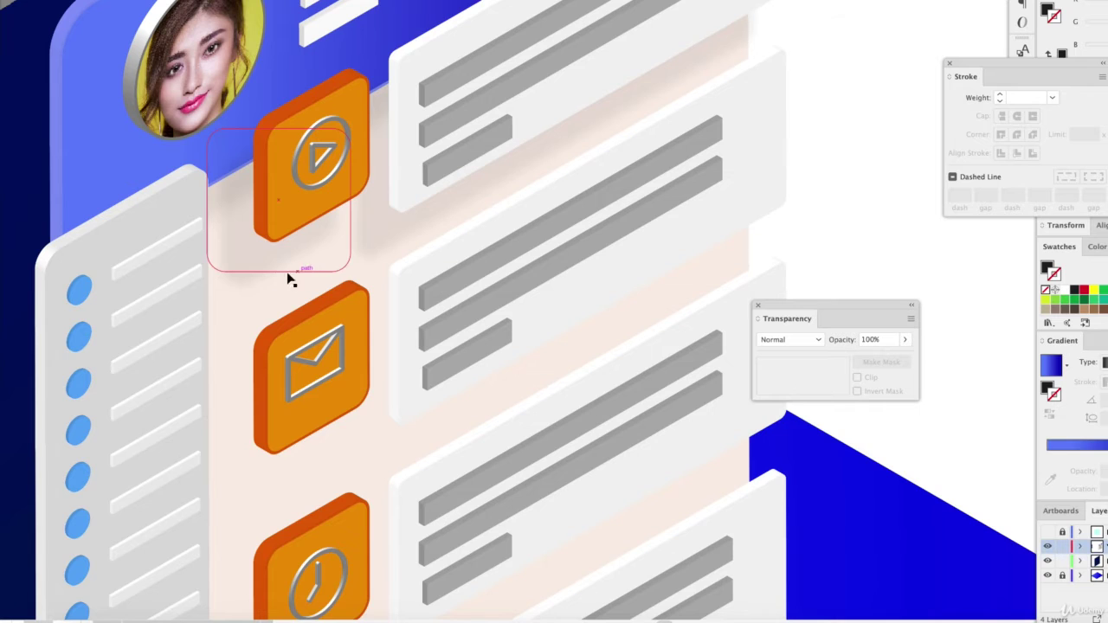
left_click(261, 277)
key("Right")
key("Right")
key("Right")
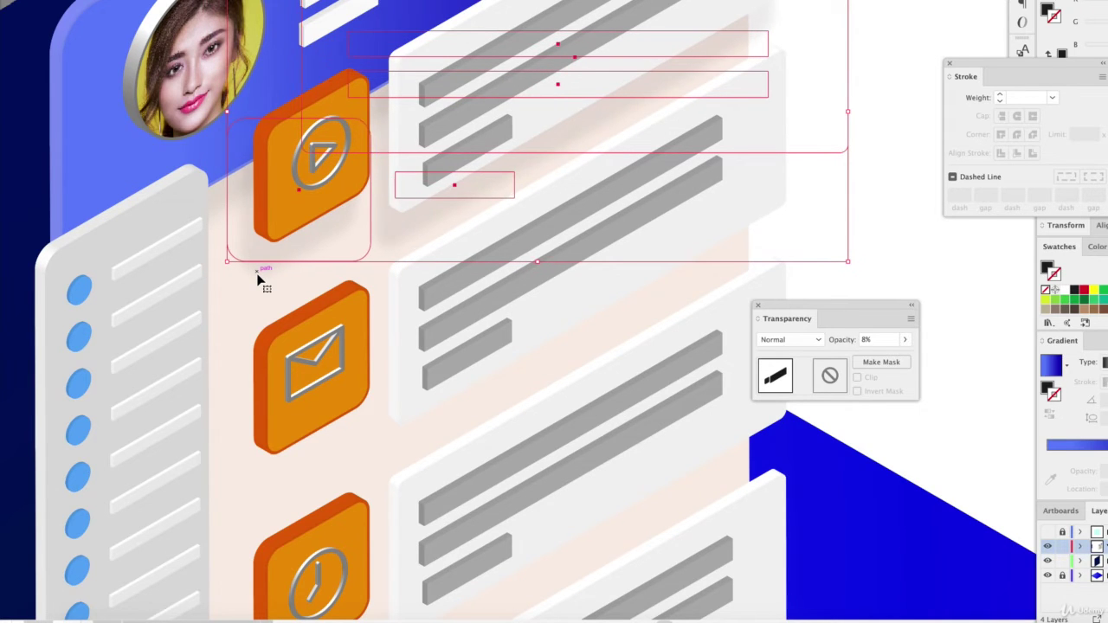
key("Up")
key("Up")
key("Up")
key("Right")
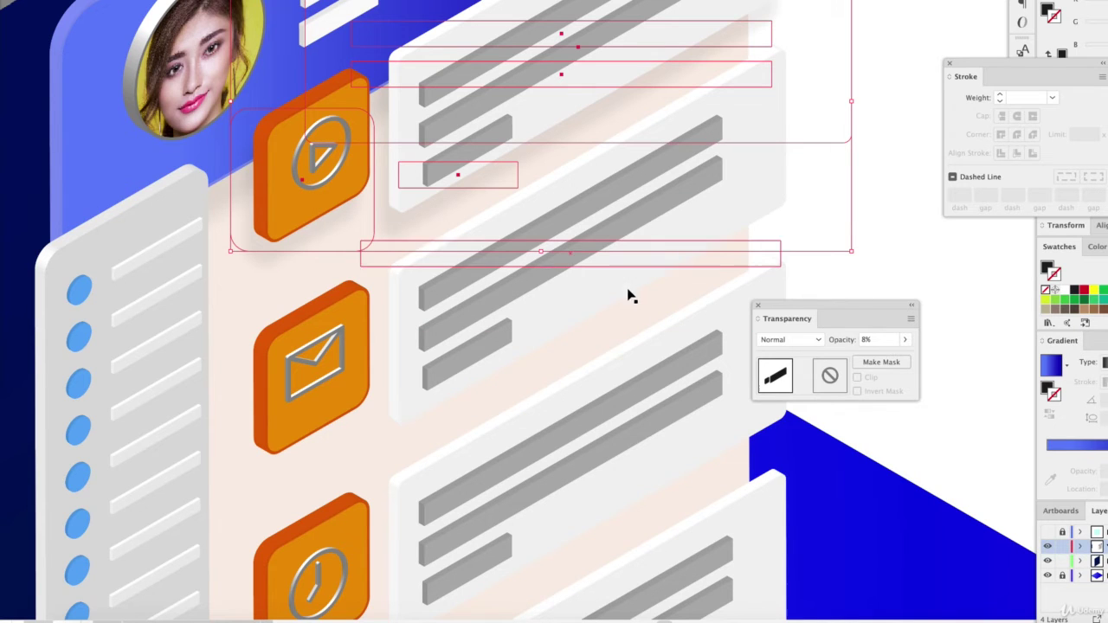
Set the opacity of the tile and card shadow to 12%.
left_click(863, 339)
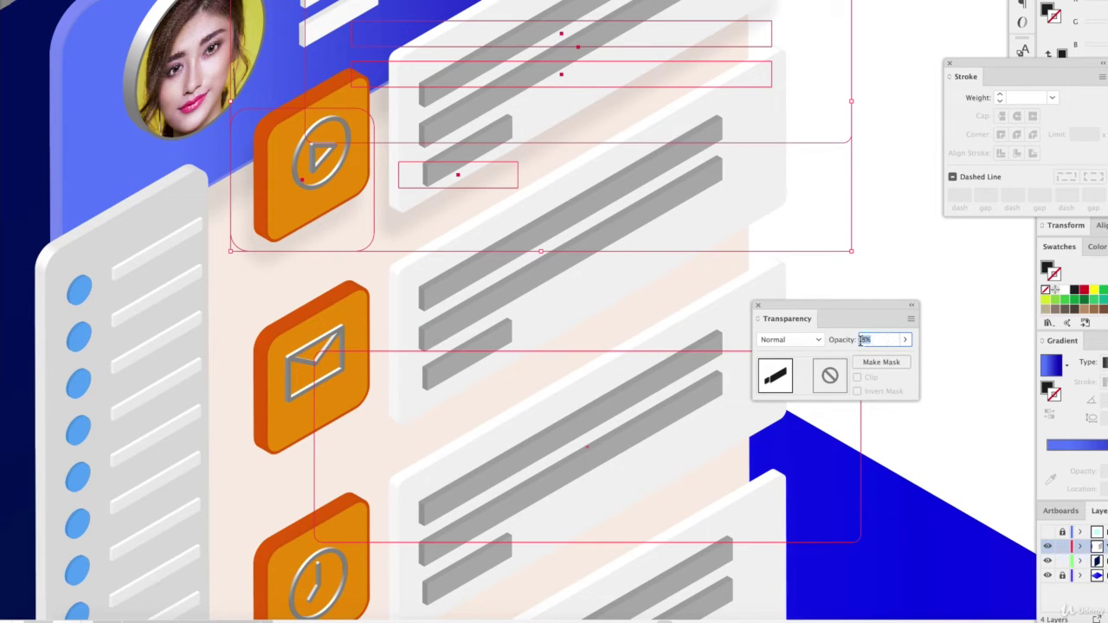
key("Return")
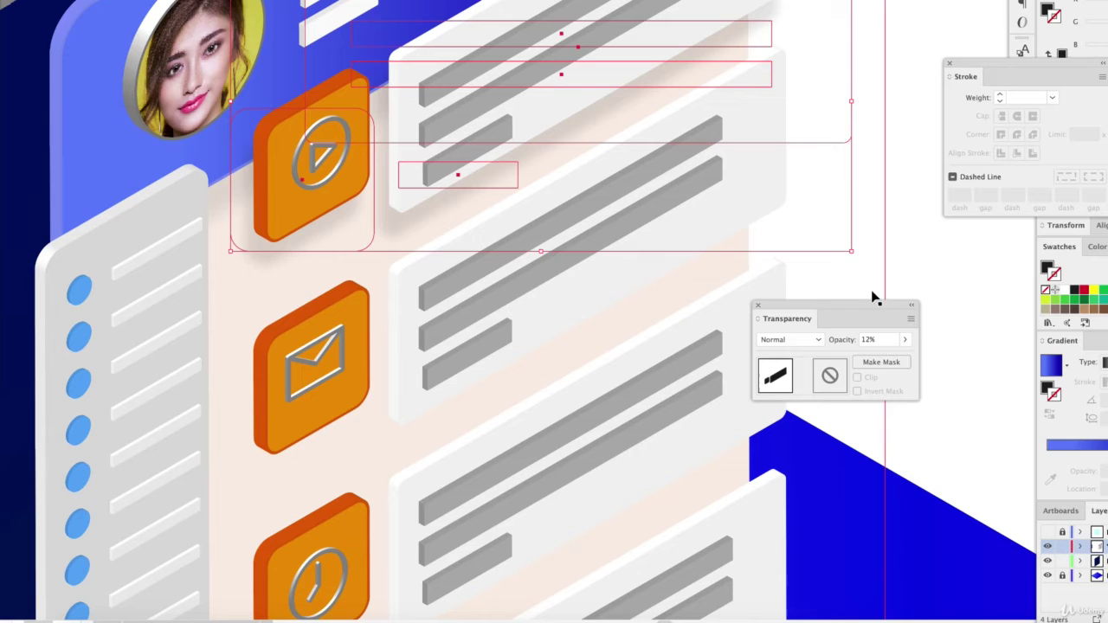
left_click(895, 277)
scroll(718, 296, "down", 1)
scroll(717, 296, "down", 3)
scroll(718, 296, "right", 2)
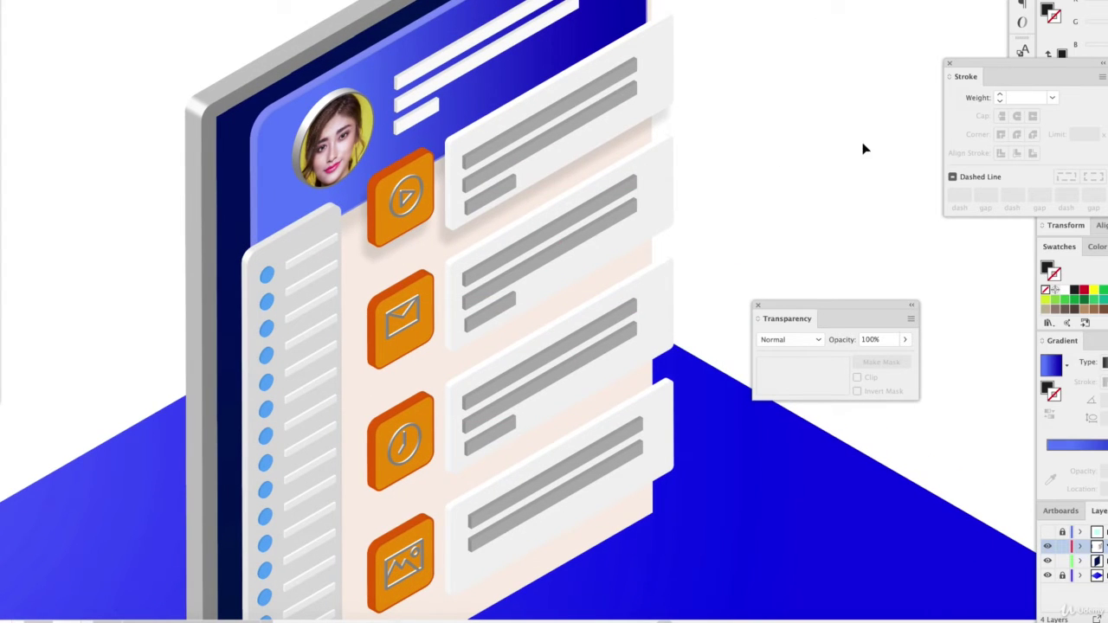
Fine-tune the shadow's position by nudging it one increment up and one to the left.
left_click(386, 254)
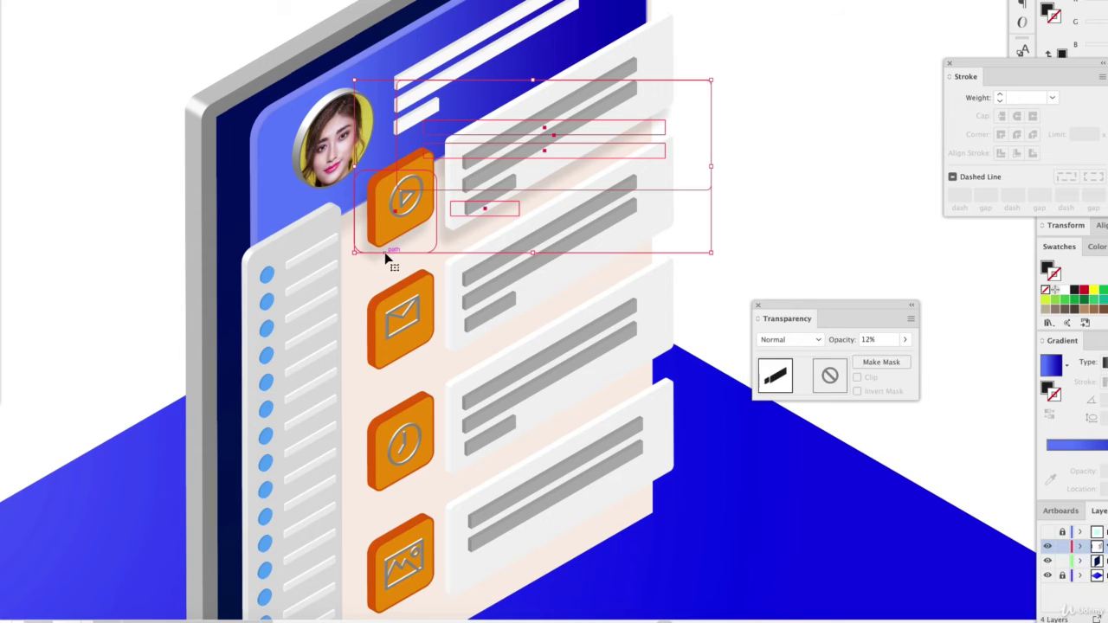
key("Up")
key("Left")
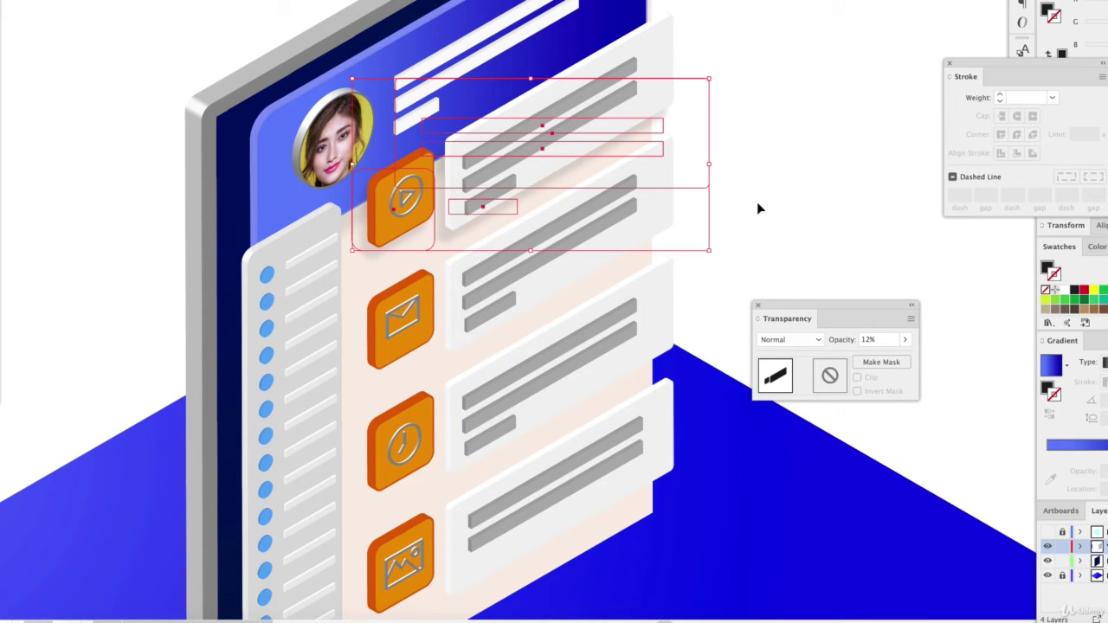
left_click(802, 209)
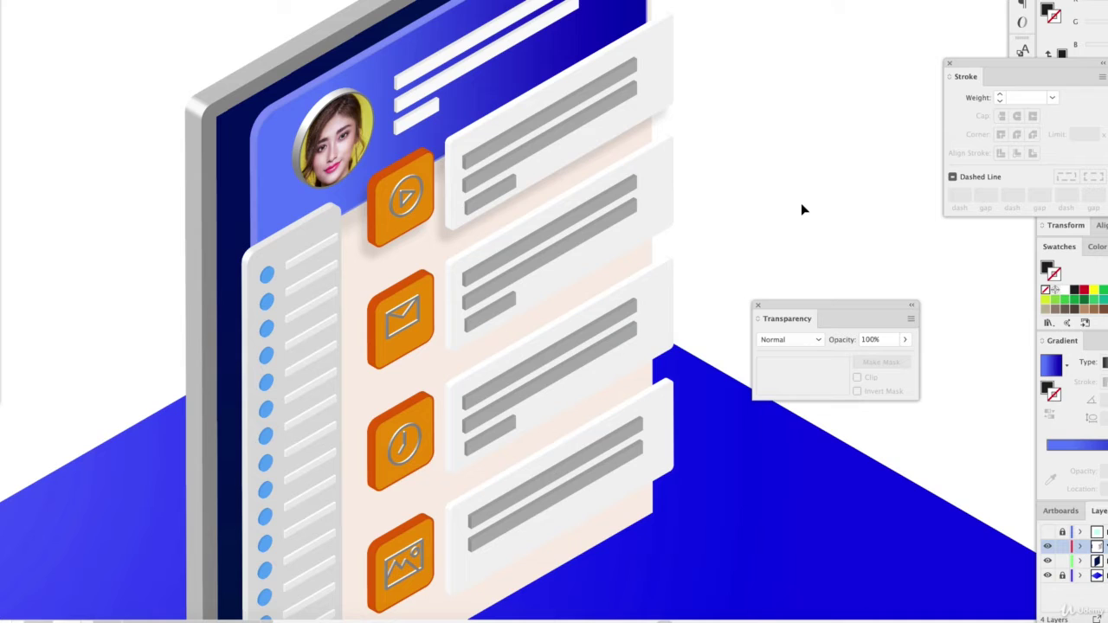
Duplicate the shadow straight down beneath the envelope tile and the second card.
left_click(446, 243)
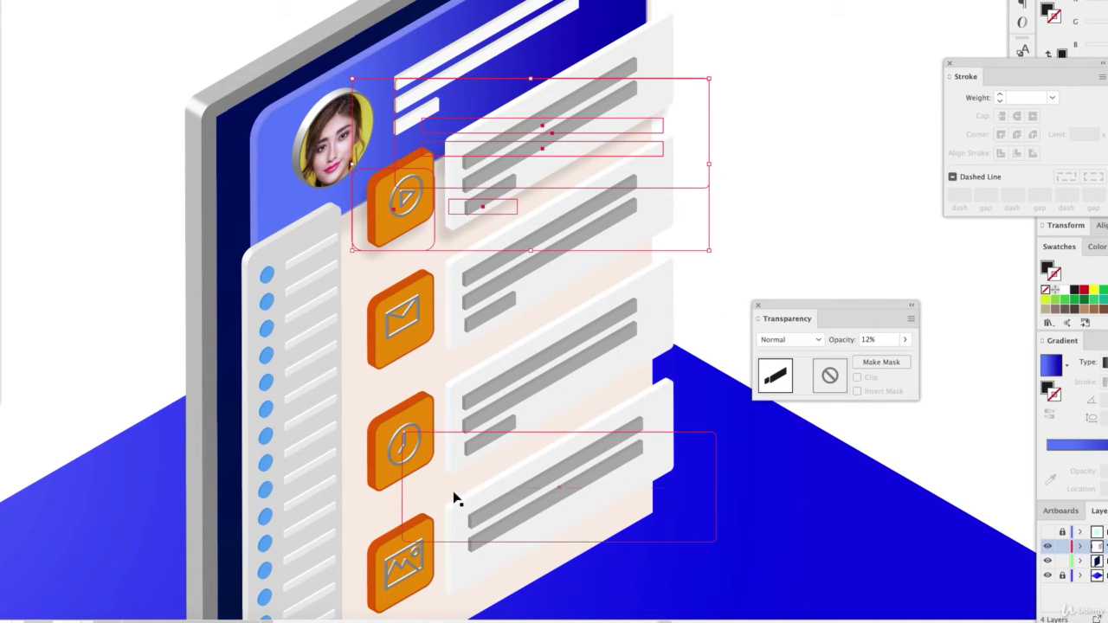
left_click_drag(431, 238, 435, 358)
left_click(826, 195)
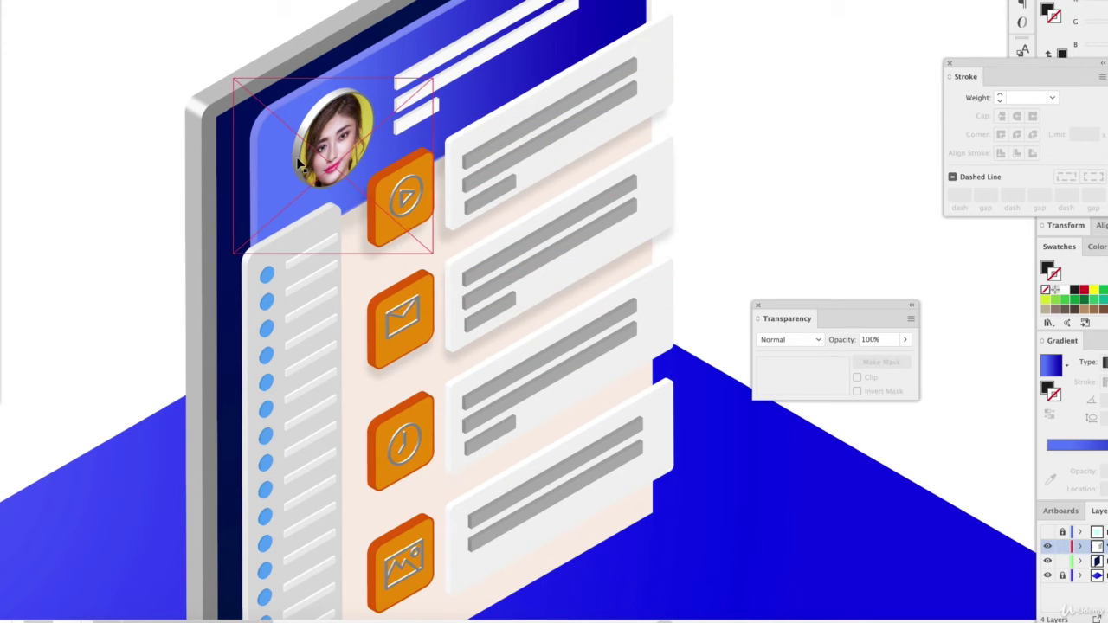
Apply a Multiply Drop Shadow to the circular portrait with 33% opacity, −1 px X and Y offsets and 3 px blur.
scroll(333, 182, "up", 3)
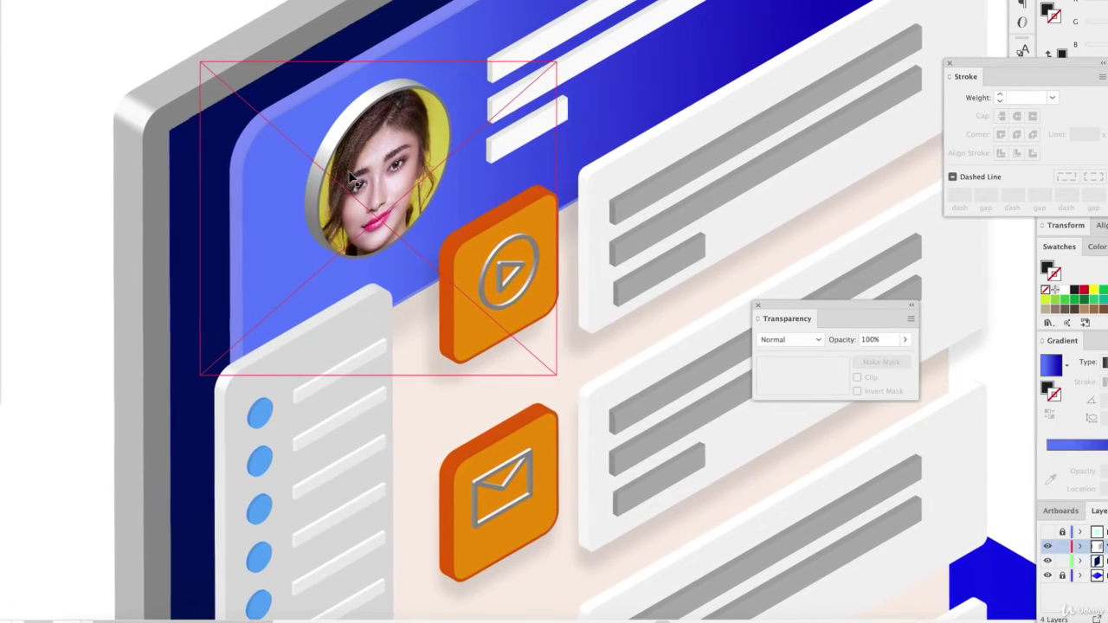
left_click(367, 145)
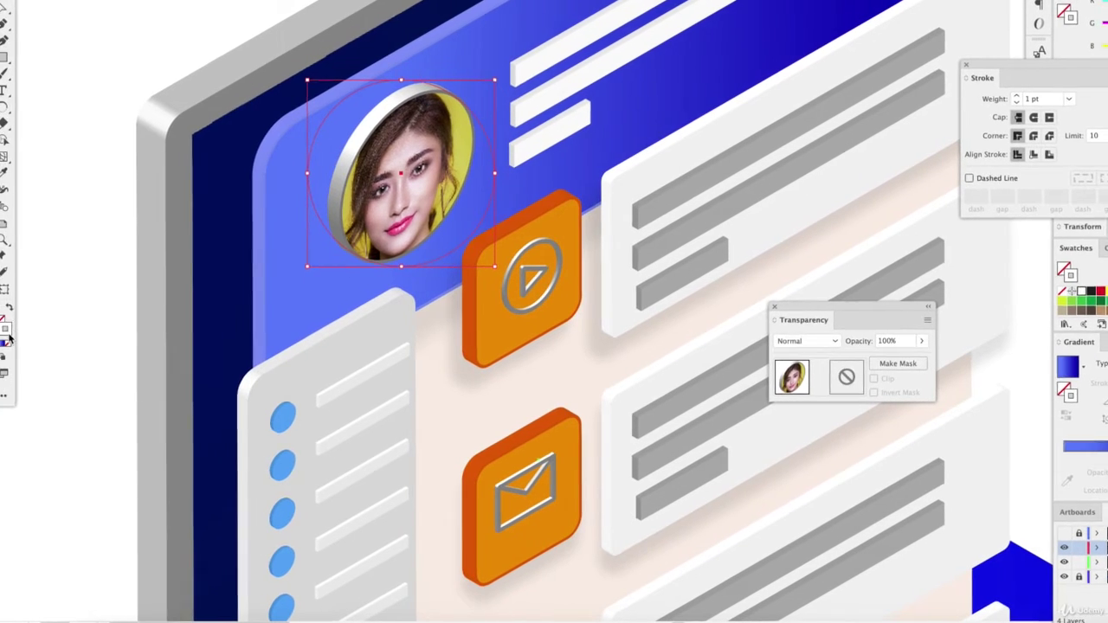
left_click(20, 346)
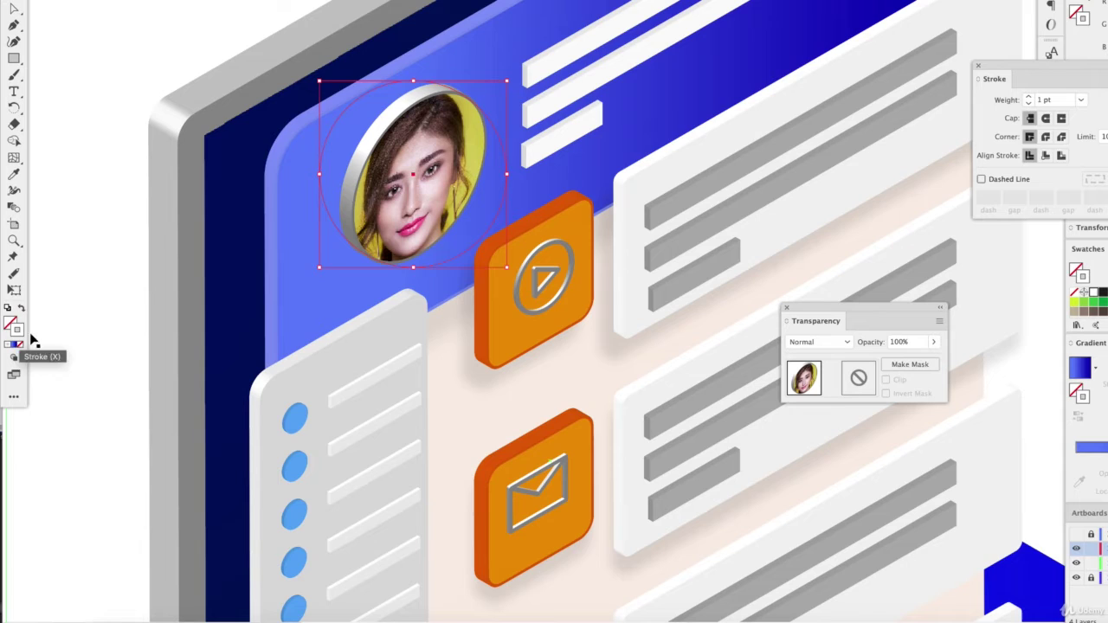
left_click(103, 188)
left_click(427, 197)
left_click(433, 201)
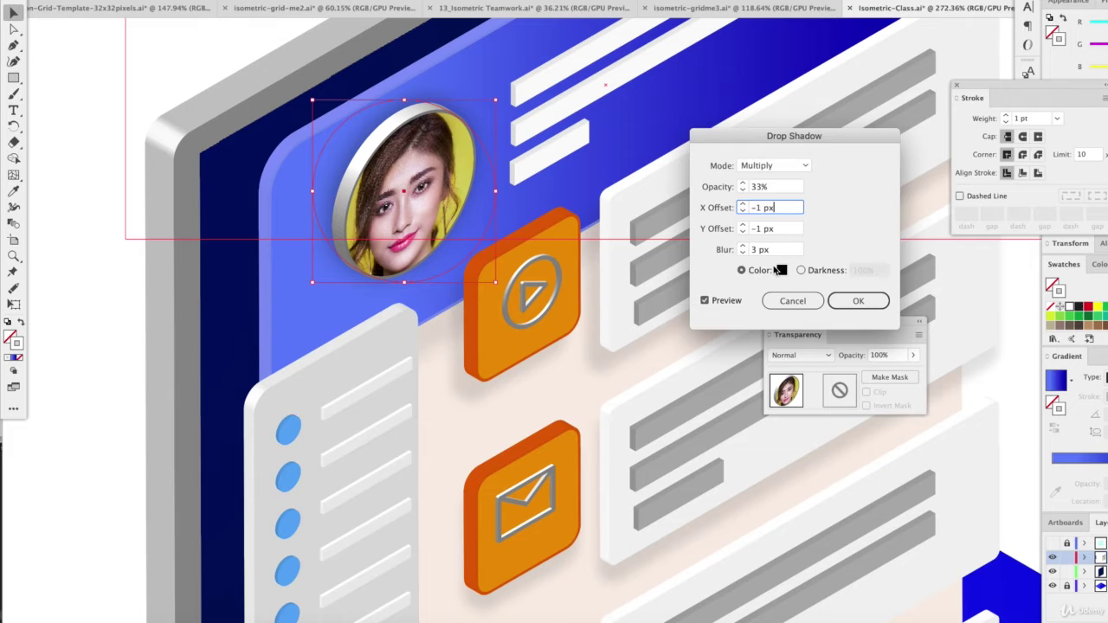
left_click(856, 305)
left_click(84, 103)
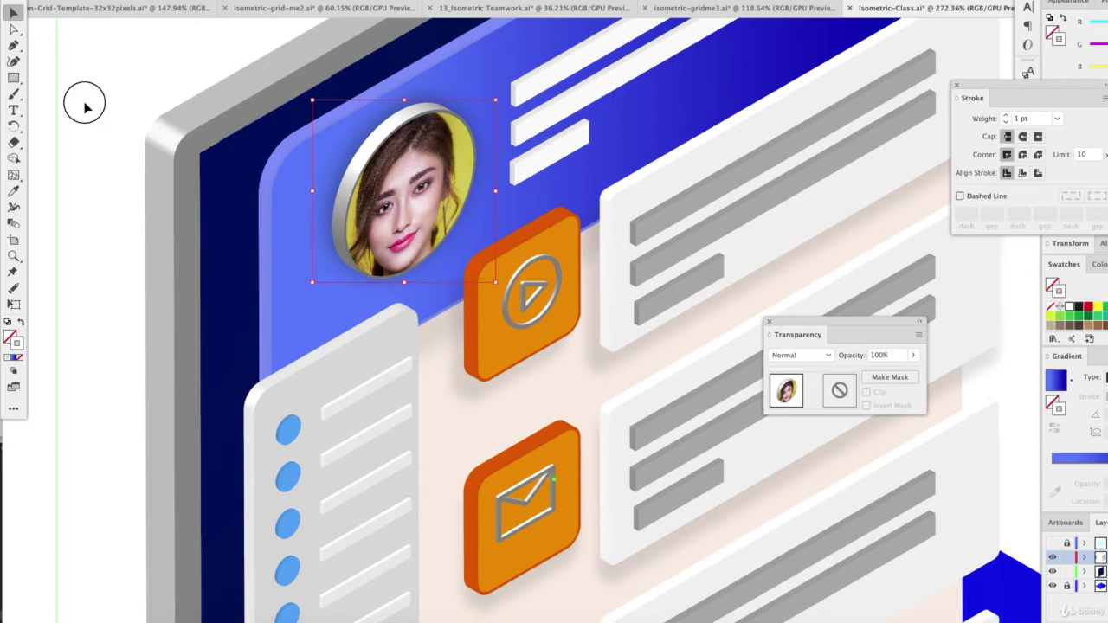
left_click(368, 240)
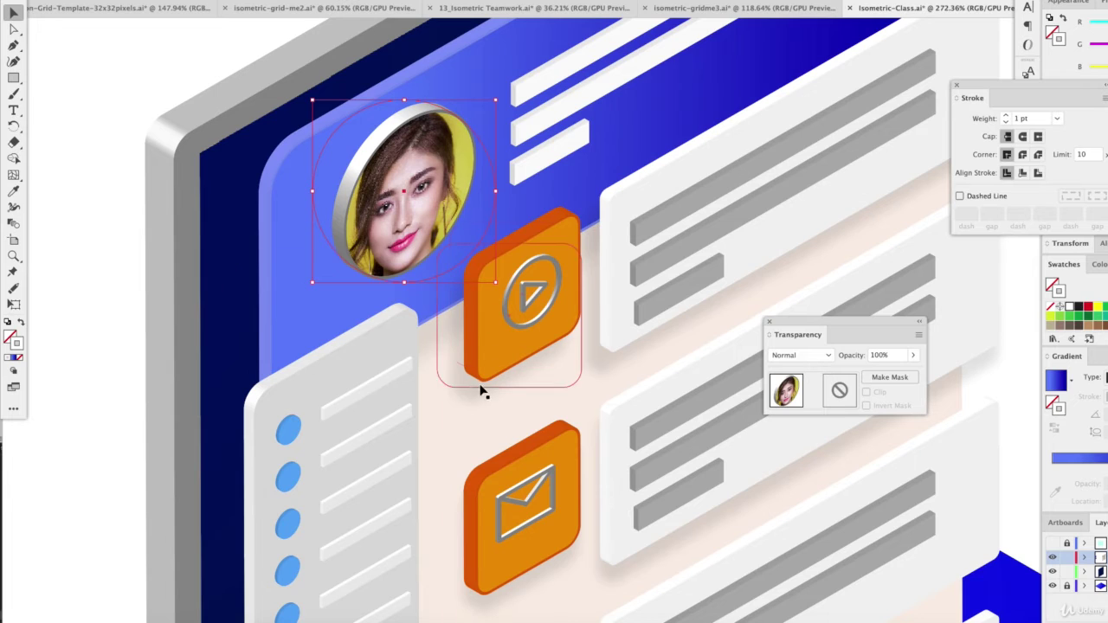
Duplicate the circular portrait, recolour the copy's rim black and place it over the tablet's outer left edge.
key("a")
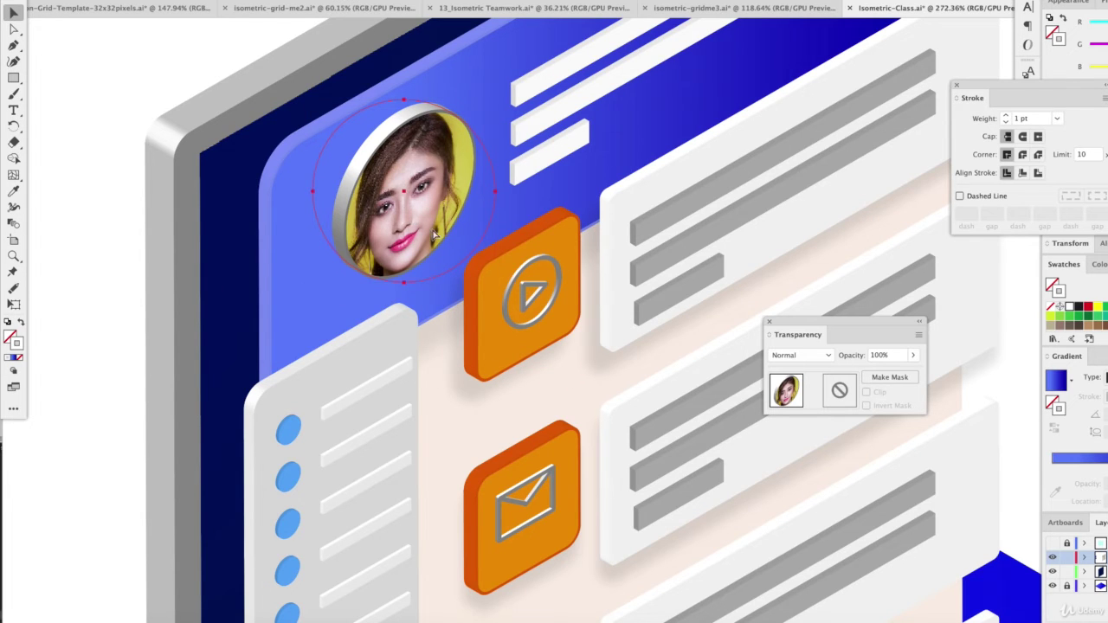
left_click_drag(436, 175, 351, 295)
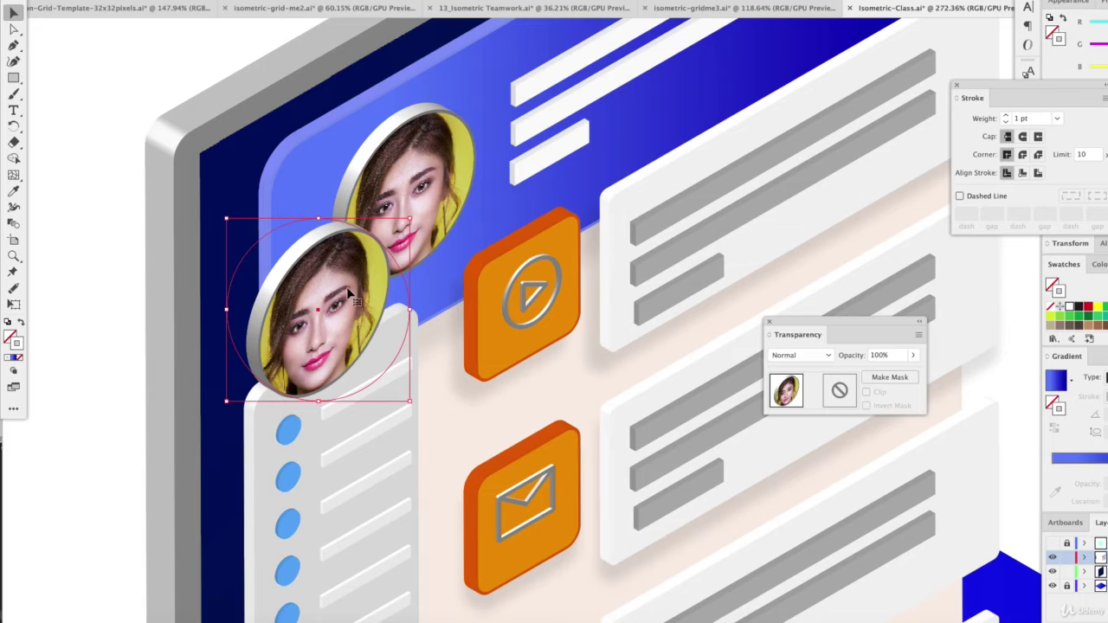
left_click(1077, 308)
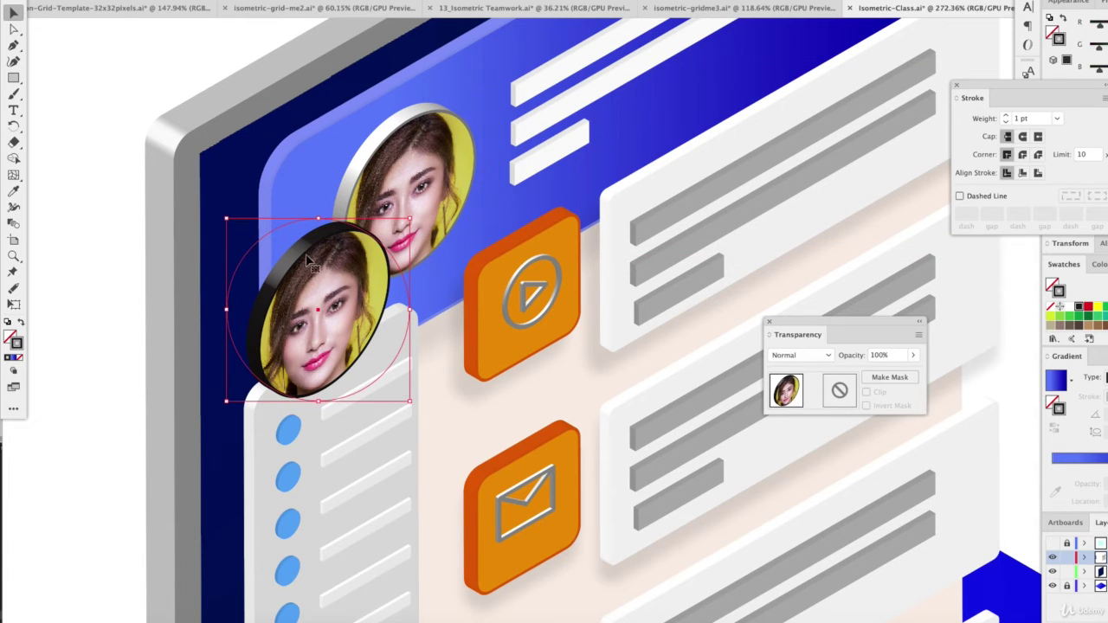
left_click_drag(316, 299, 169, 293)
Delete the photo inside the black-rimmed portrait copy, leaving only its ring.
left_click(15, 28)
left_click(103, 113)
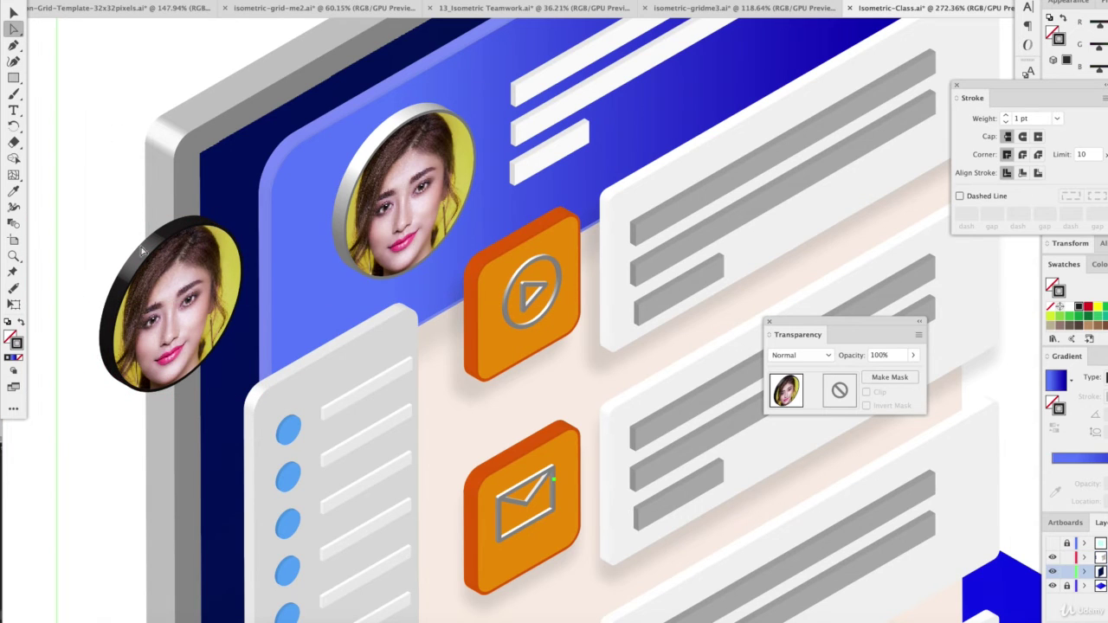
left_click(171, 297)
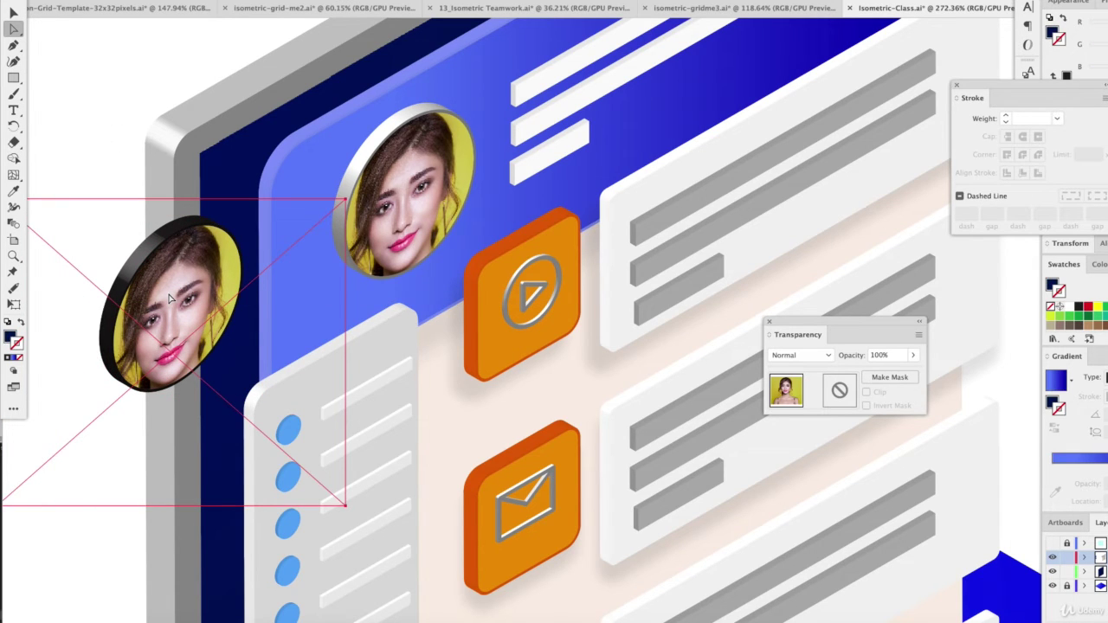
key("Delete")
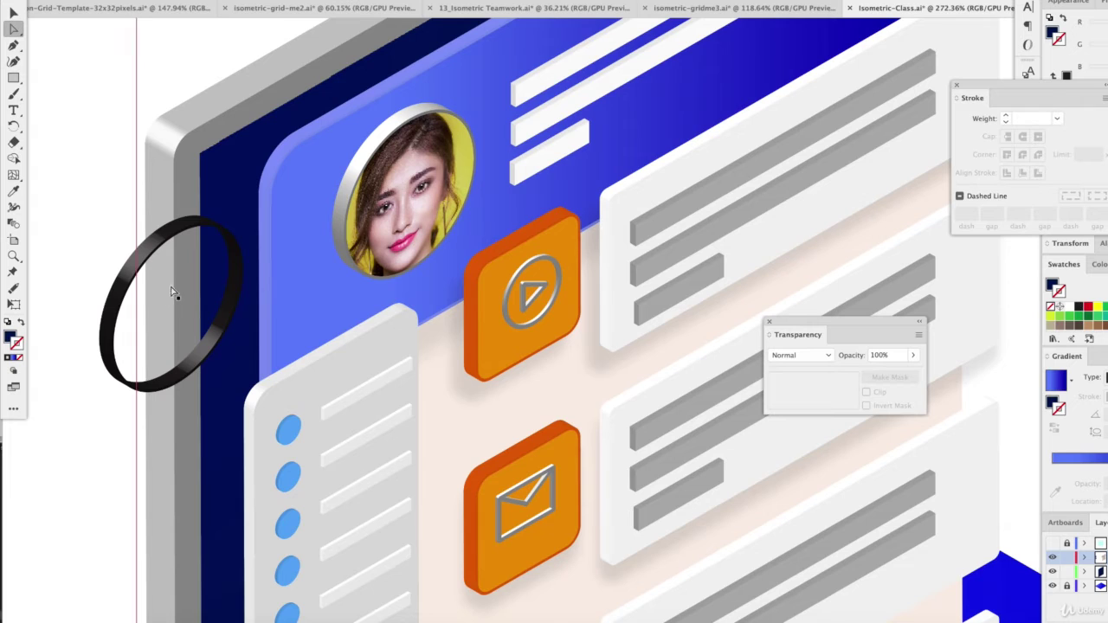
Swap the ring's fill and stroke to turn it into a solid black disc.
left_click(13, 14)
left_click(124, 265)
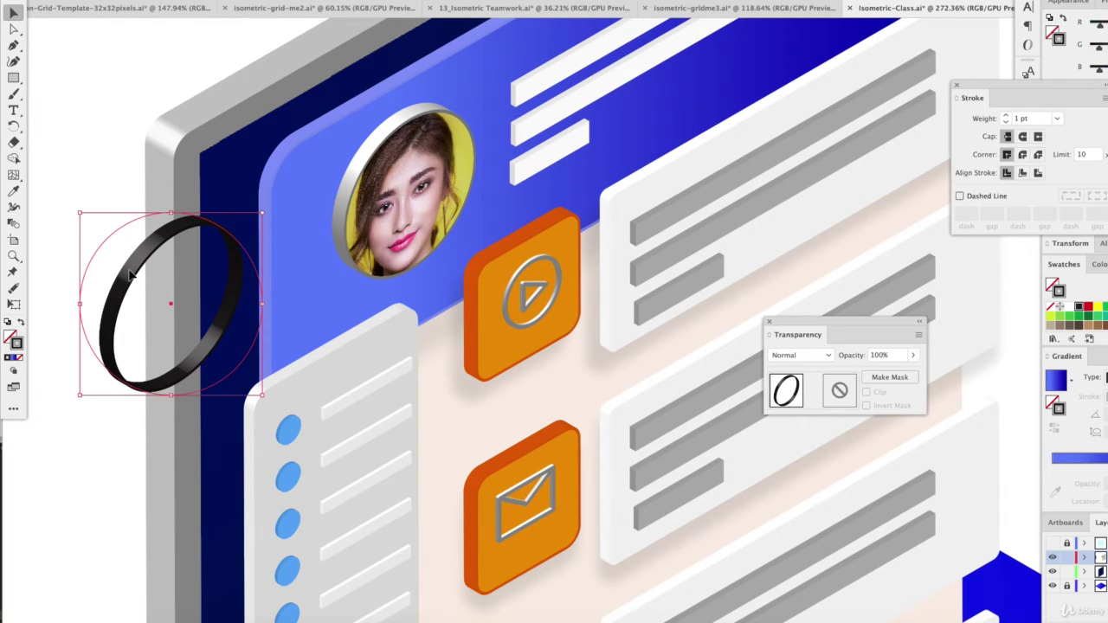
left_click(21, 323)
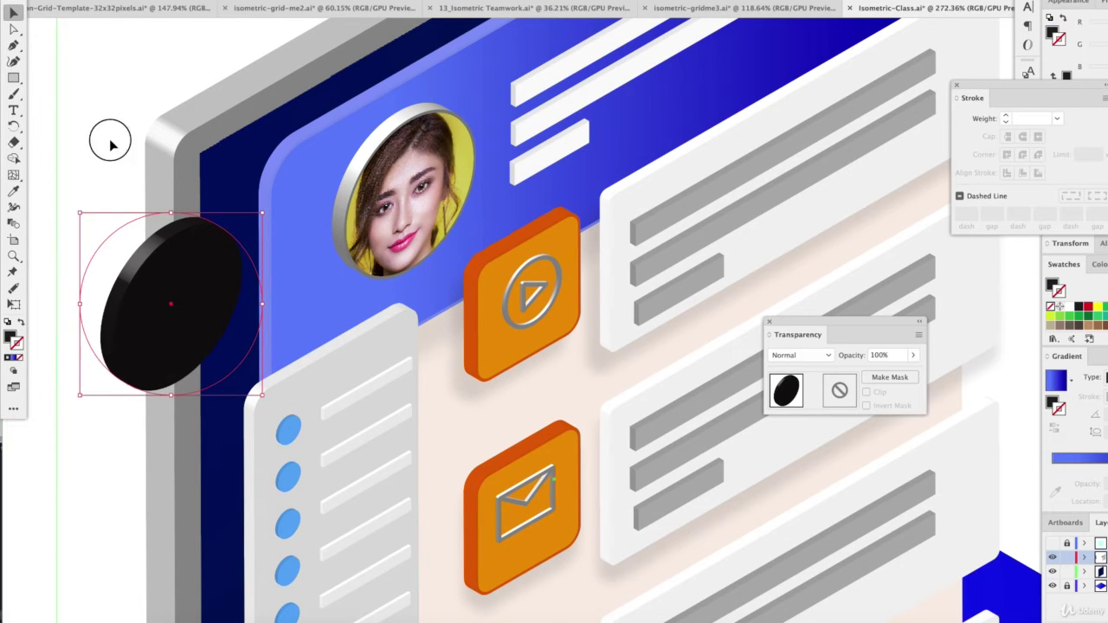
Move the black disc next to the portrait and apply a 4.3-pixel Gaussian Blur to it.
left_click_drag(140, 294, 282, 248)
left_click(281, 2)
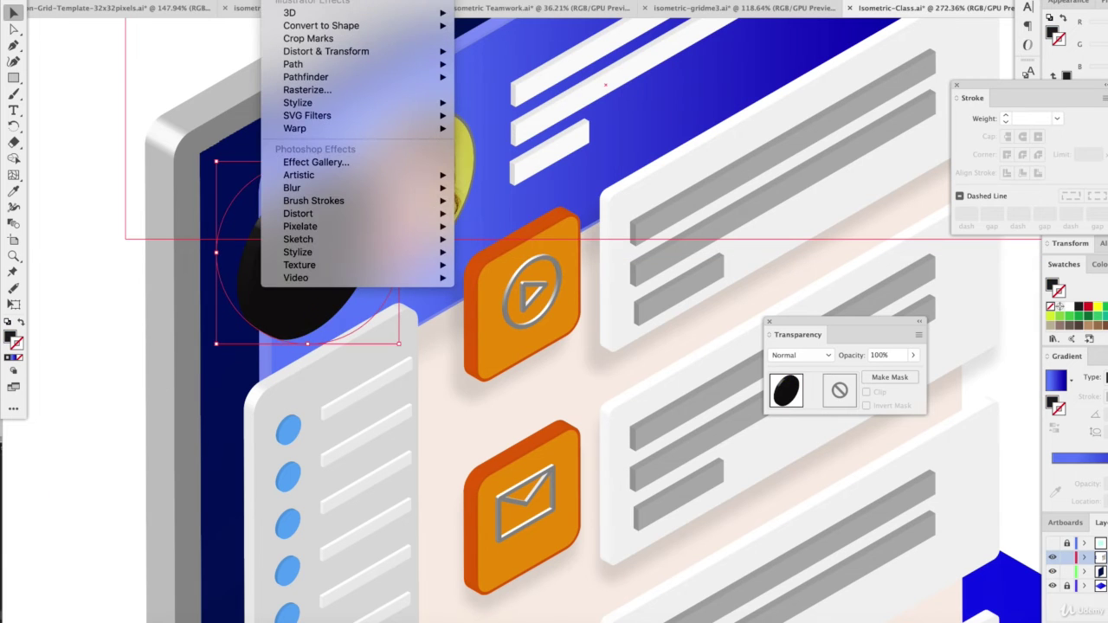
mouse_move(374, 116)
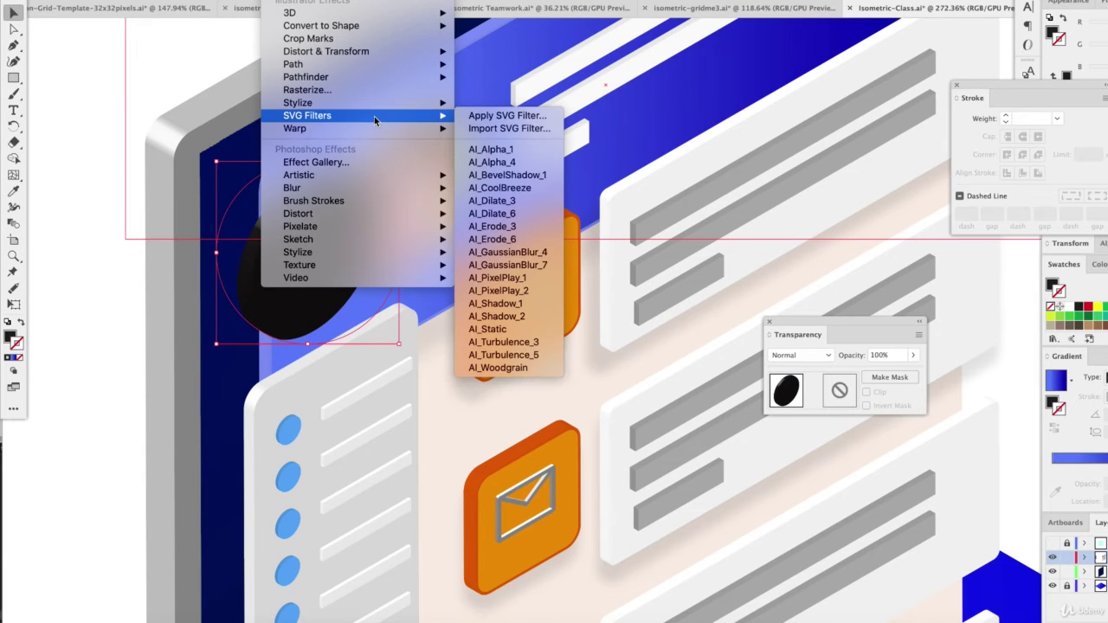
mouse_move(415, 188)
left_click(493, 187)
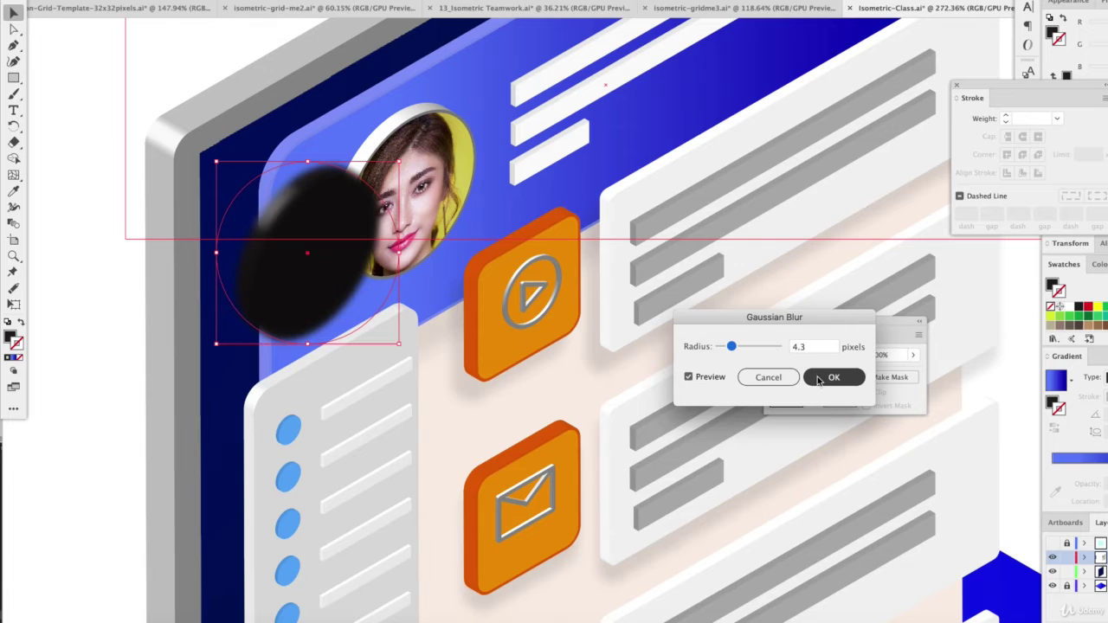
left_click(819, 381)
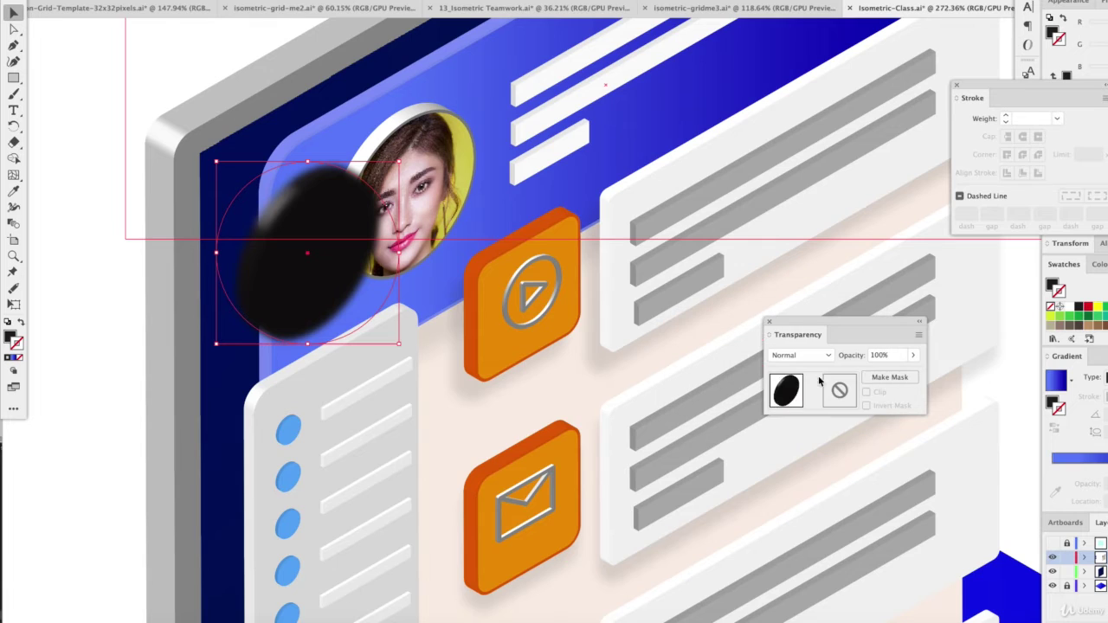
Set the blurred disc's opacity to 12% and align it with the portrait as its shadow.
left_click(913, 355)
left_click_drag(866, 375, 867, 373)
left_click_drag(312, 269, 396, 226)
left_click(397, 227)
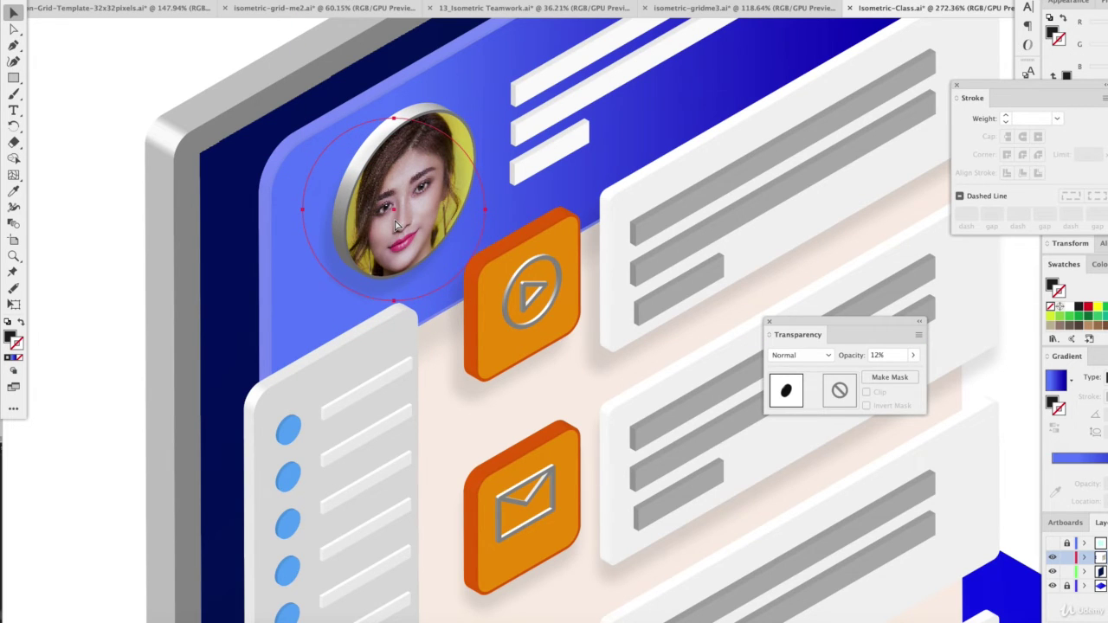
Fine-tune the portrait shadow's position with small nudges, ending three increments higher.
key("Up")
key("Up")
key("Up")
key("Up")
key("Up")
key("Up")
key("Left")
key("Left")
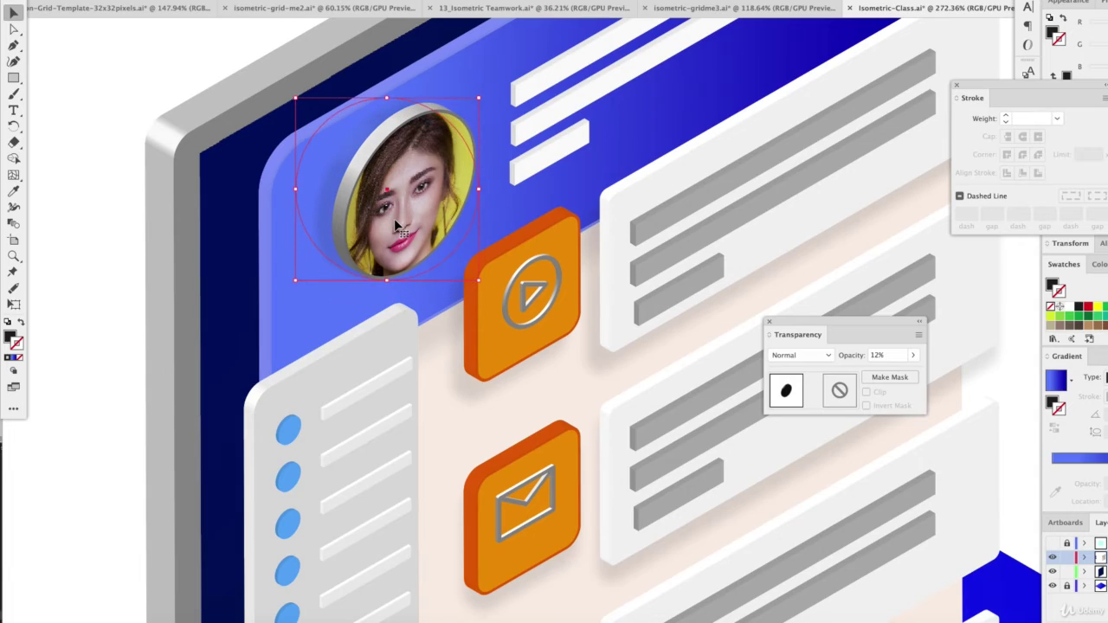
key("Down")
key("Down")
key("Down")
key("Right")
key("Right")
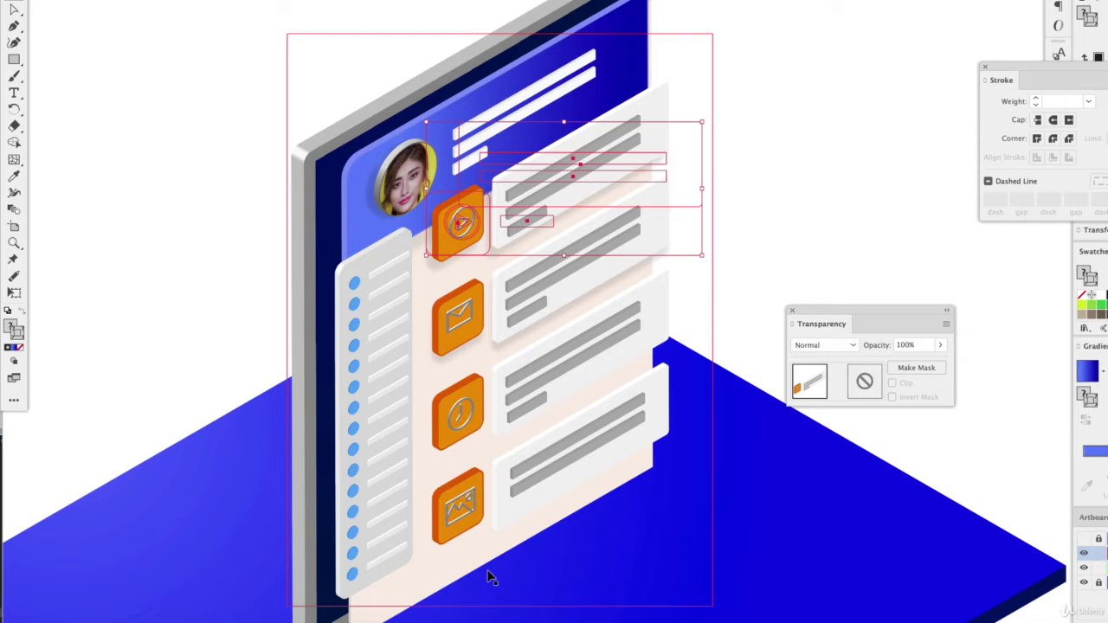
Deselect the artwork and show the isometric grid layer over the illustration.
key("ctrl+minus")
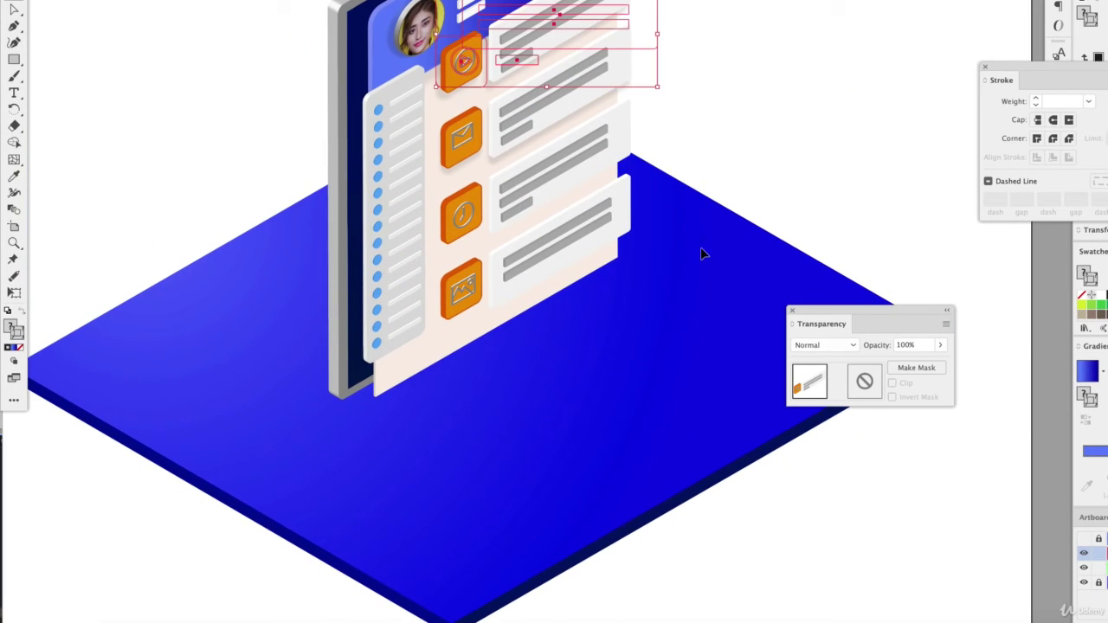
left_click(626, 492)
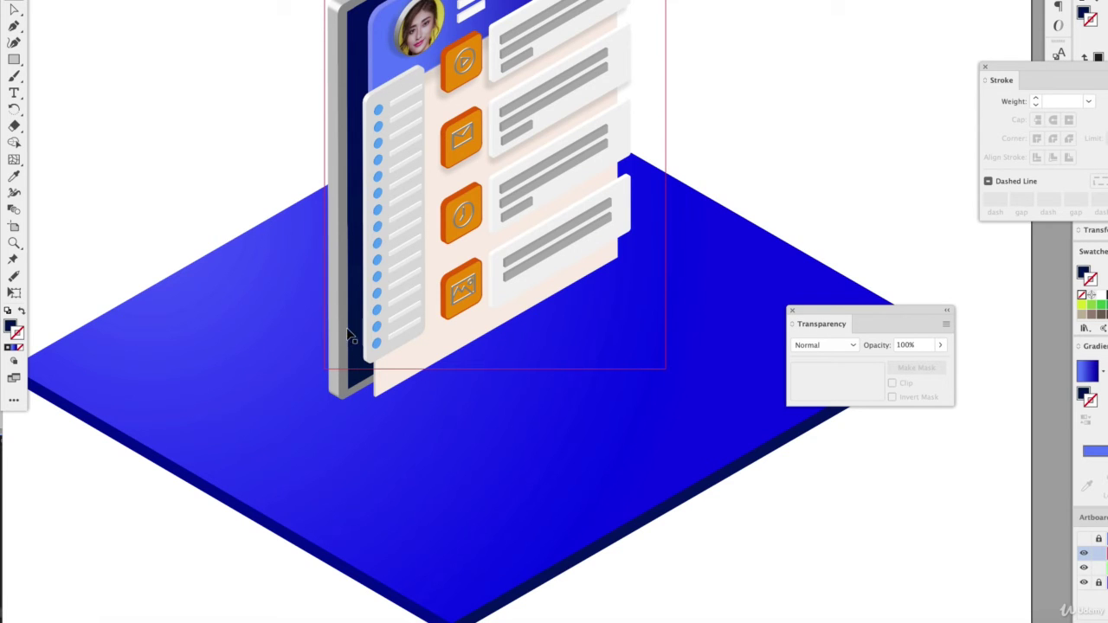
scroll(431, 348, "up", 2)
scroll(433, 243, "up", 1)
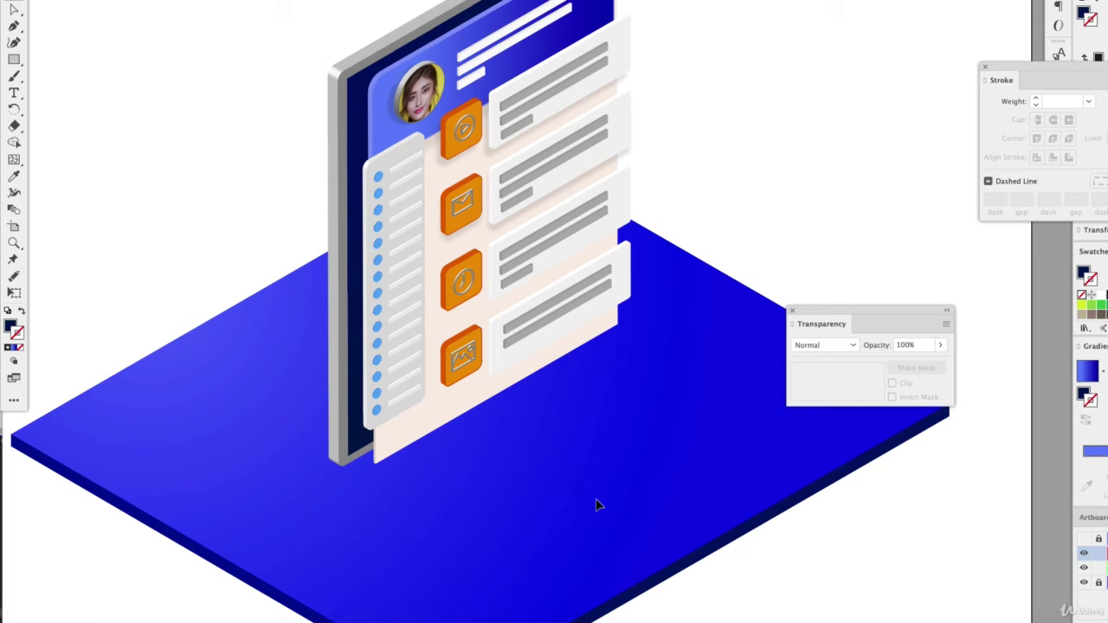
left_click(1085, 540)
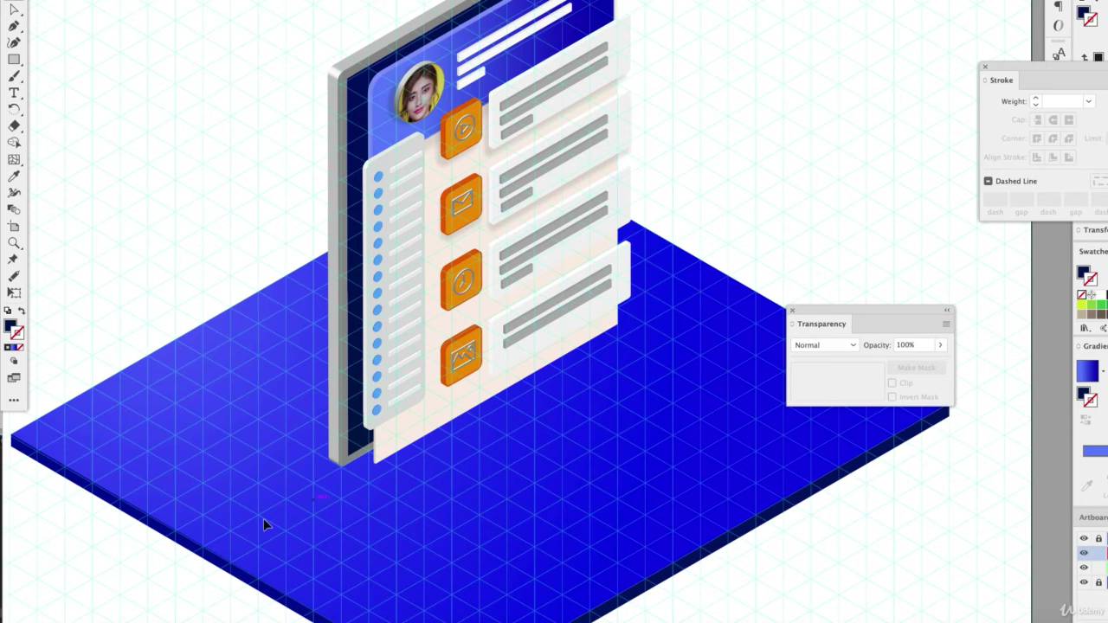
Examine the tablet's base and the surrounding blue platform against the isometric grid.
scroll(239, 526, "up", 5)
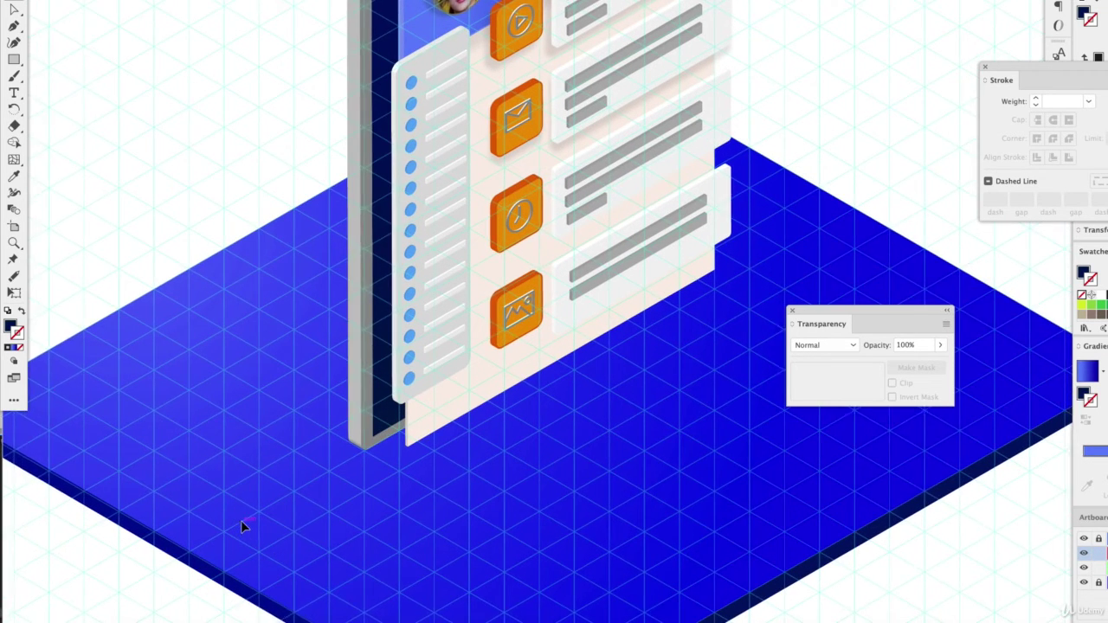
scroll(242, 519, "right", 2)
scroll(242, 520, "up", 1)
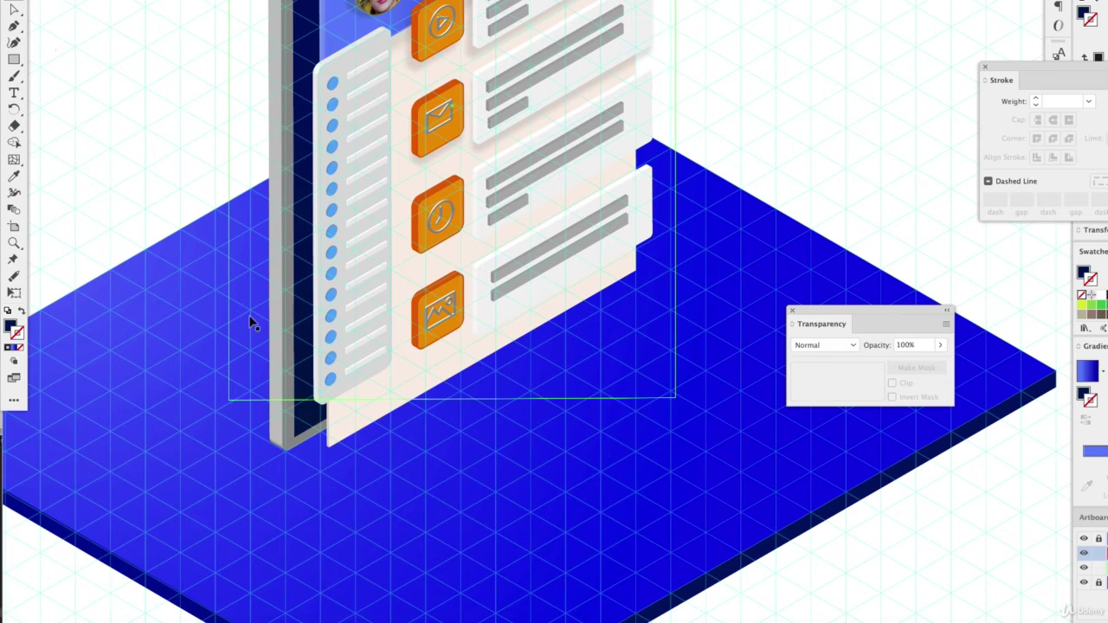
scroll(250, 321, "down", 2)
left_click(277, 109)
scroll(280, 115, "left", 1)
scroll(280, 114, "up", 1)
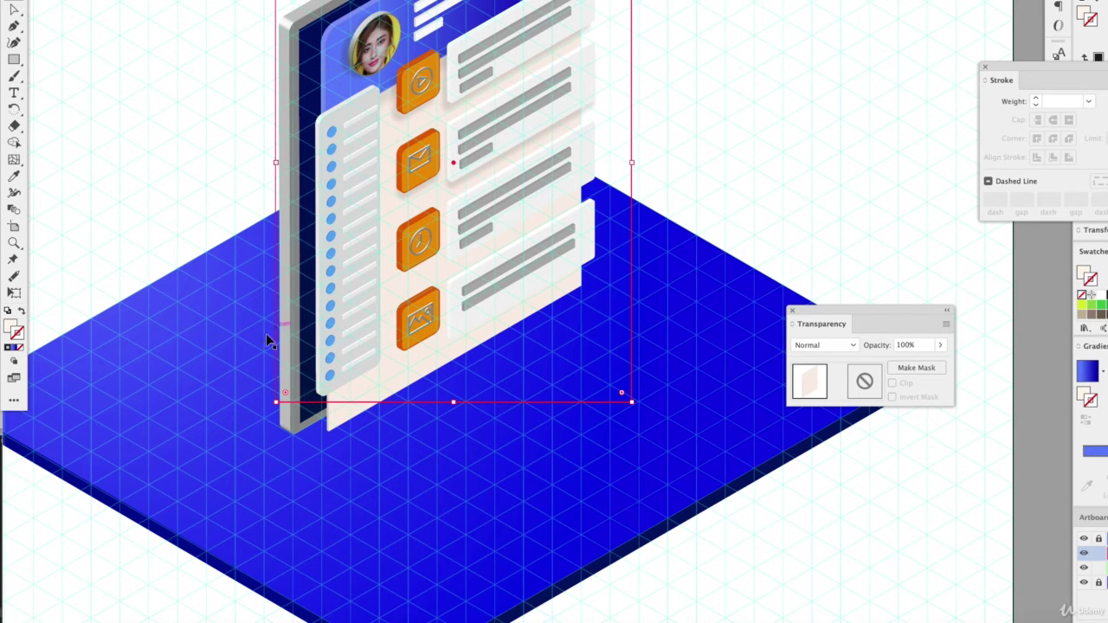
scroll(214, 360, "up", 3)
scroll(214, 360, "left", 2)
scroll(184, 78, "down", 3)
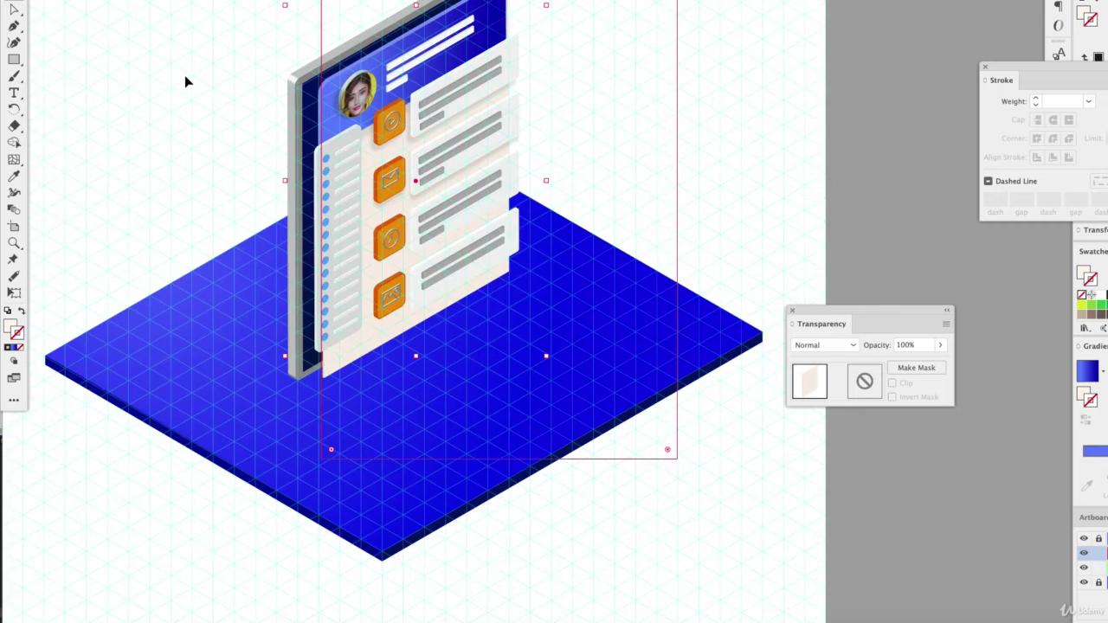
scroll(185, 80, "up", 3)
scroll(185, 80, "left", 2)
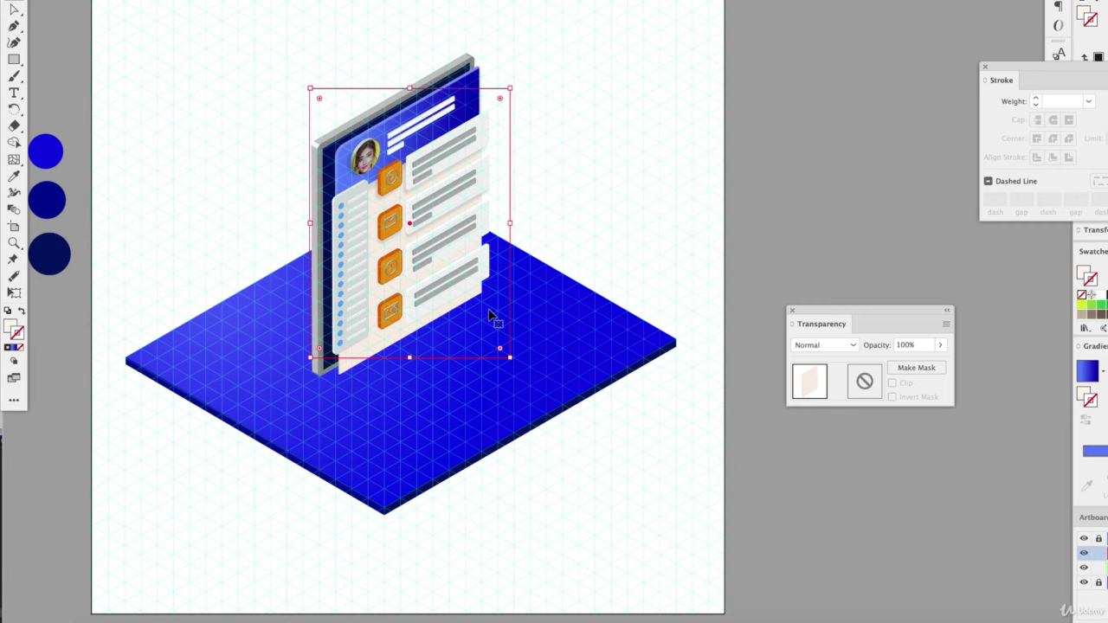
scroll(221, 313, "up", 5)
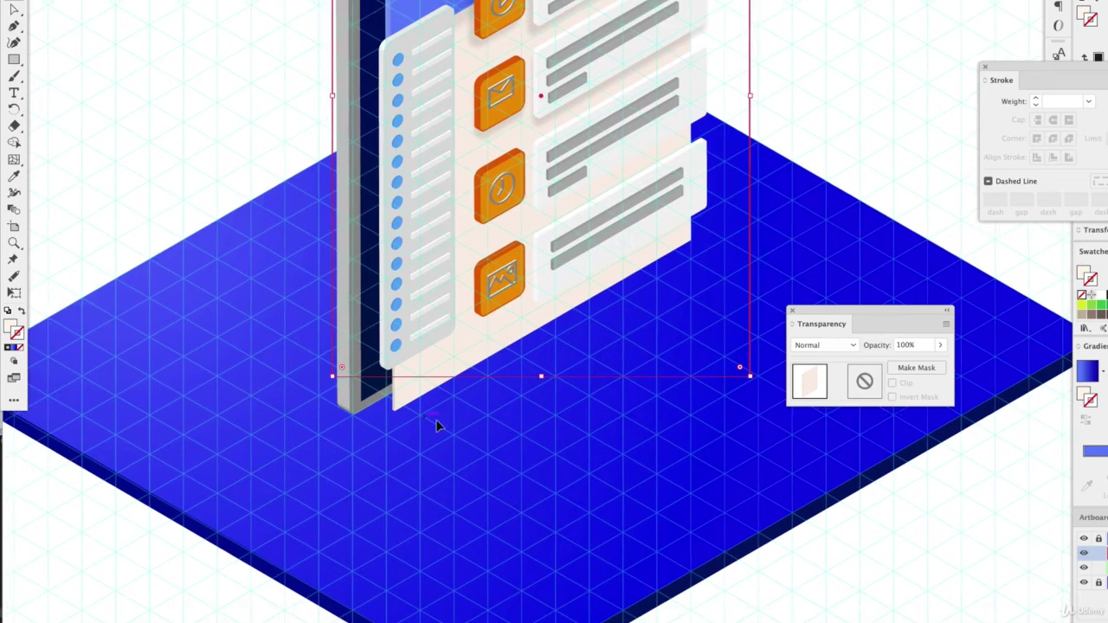
scroll(436, 426, "right", 1)
Draw a narrow isometric strip filled with 000000 along the tablet's lower edge on the platform, using the Pen tool.
left_click(510, 434)
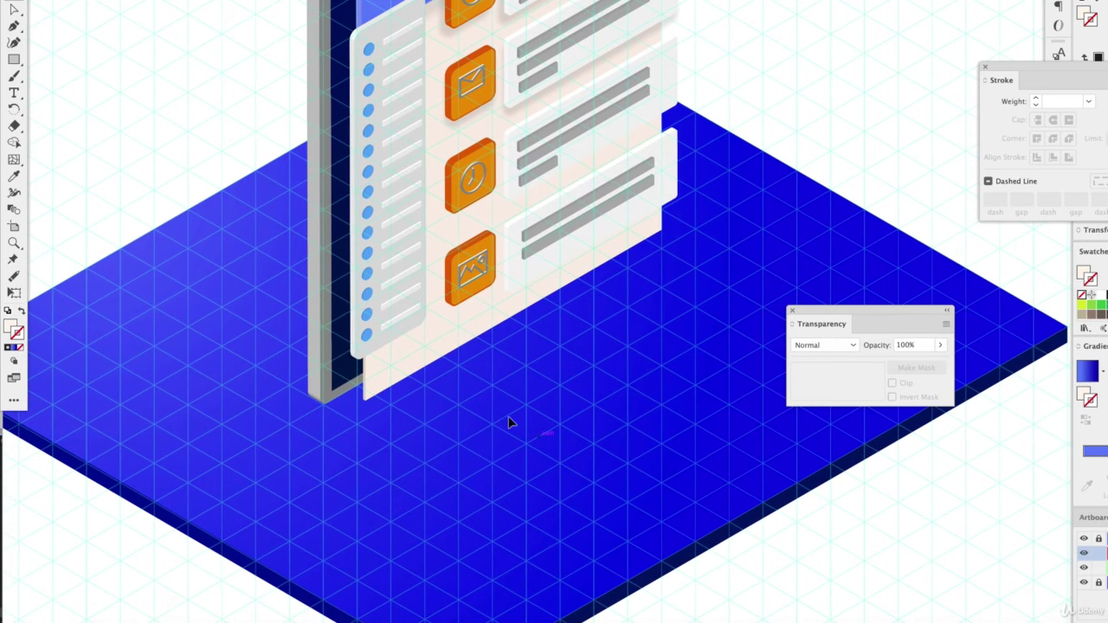
left_click(14, 29)
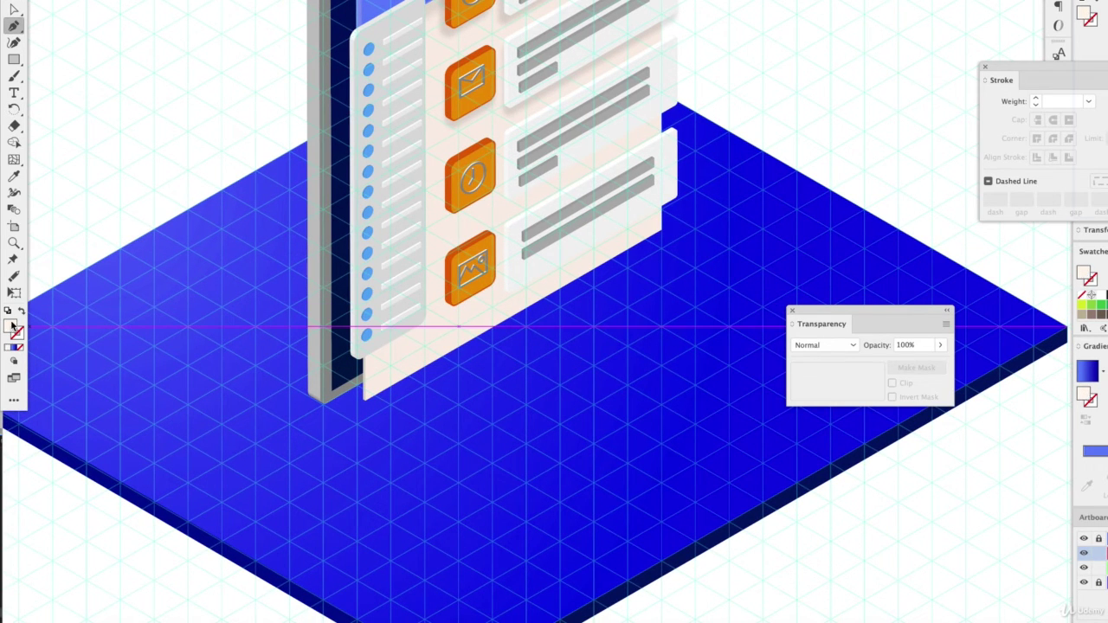
double_click(11, 326)
type("000000")
key("Return")
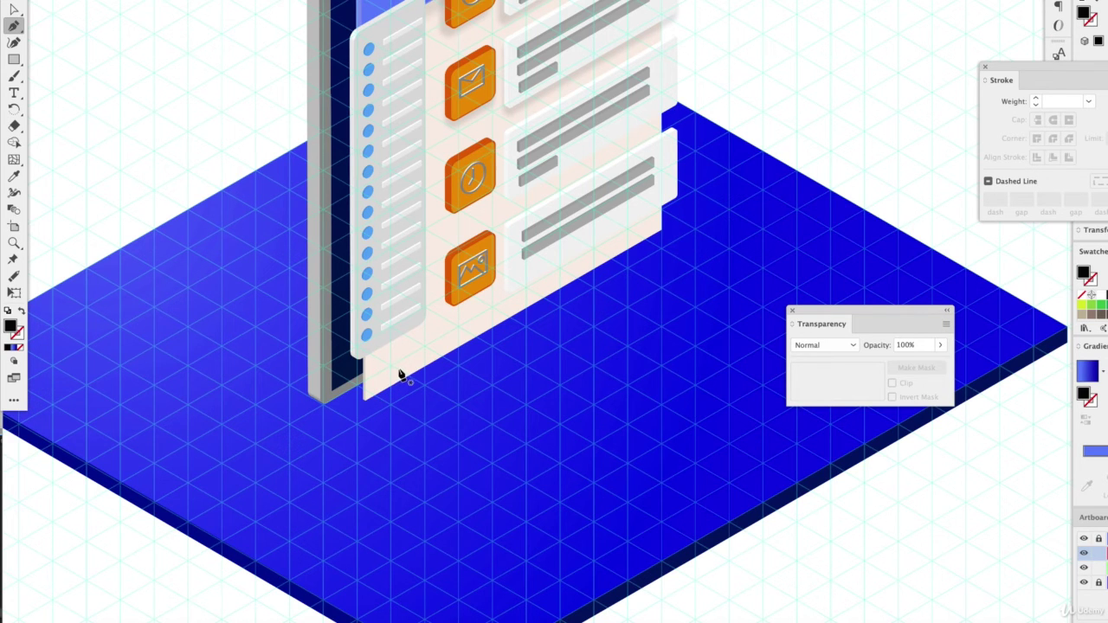
left_click(305, 414)
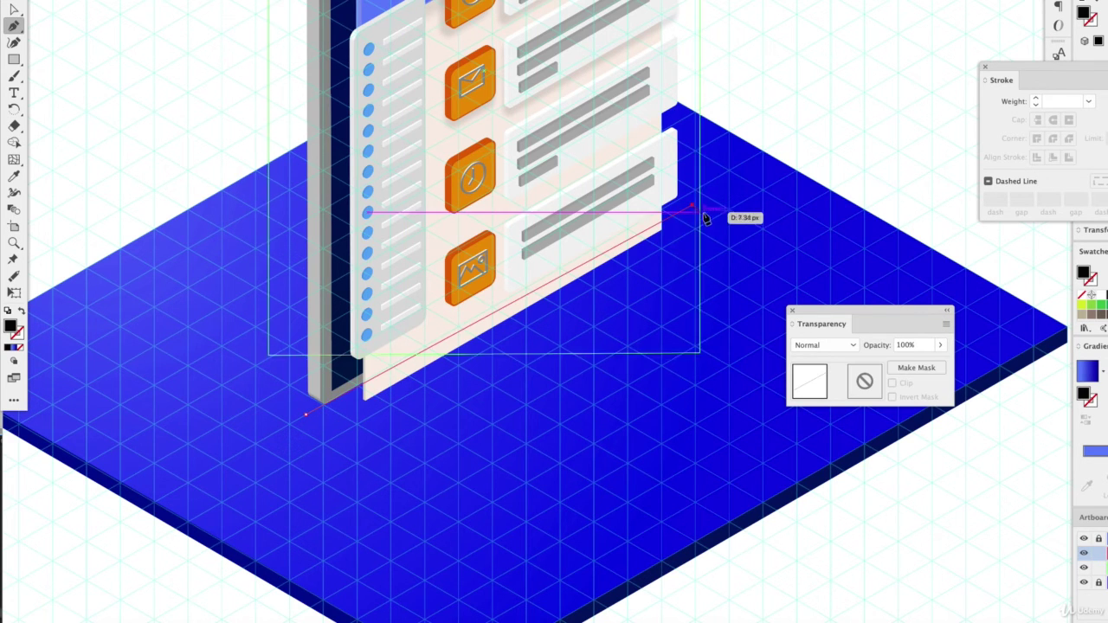
left_click(710, 217)
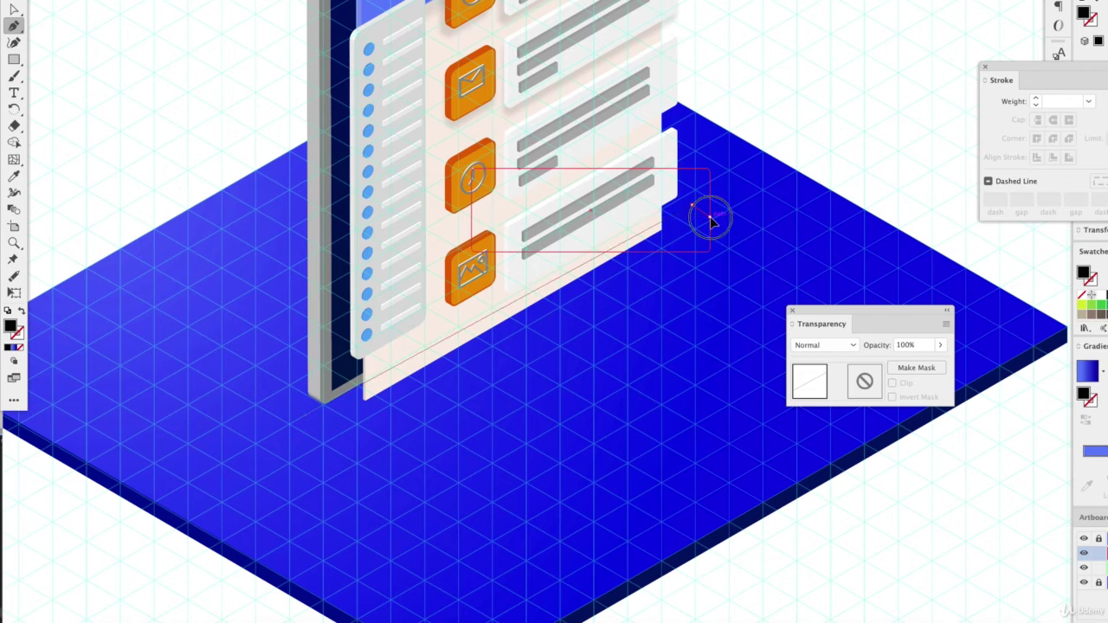
left_click(327, 433)
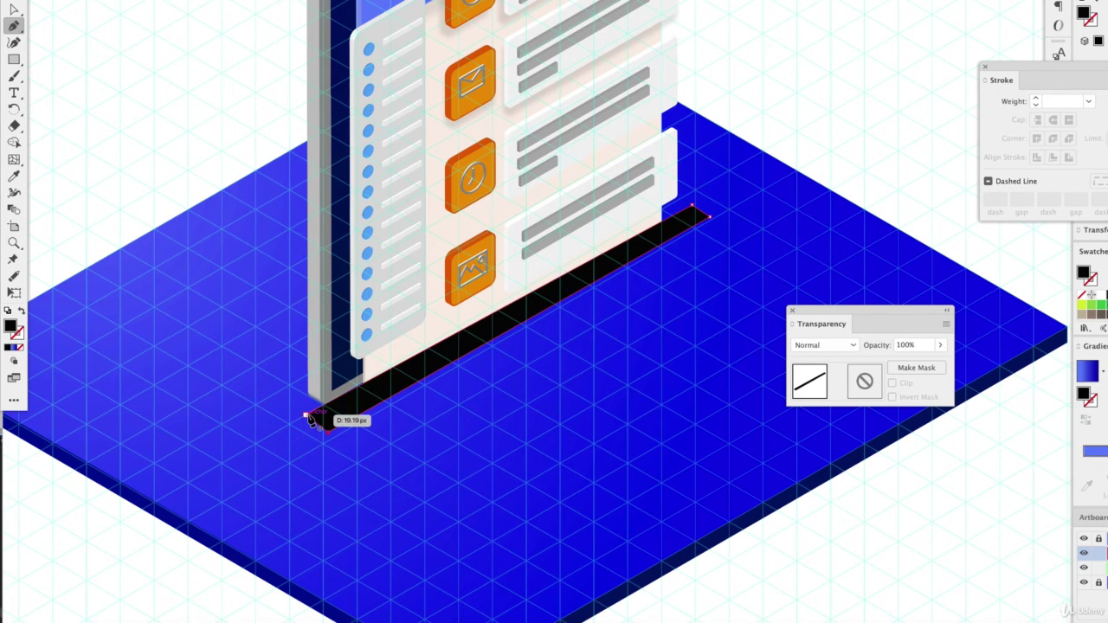
left_click(307, 415)
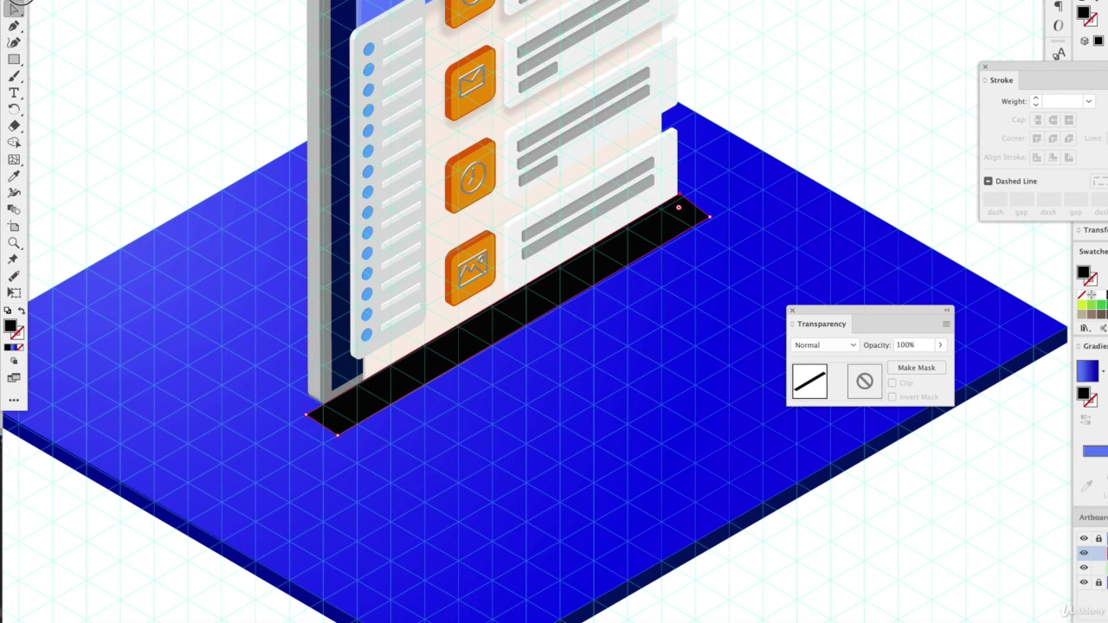
Apply a 50.4-pixel Gaussian Blur to the black strip and place it behind the tablet on the platform.
key("v")
left_click(292, 1)
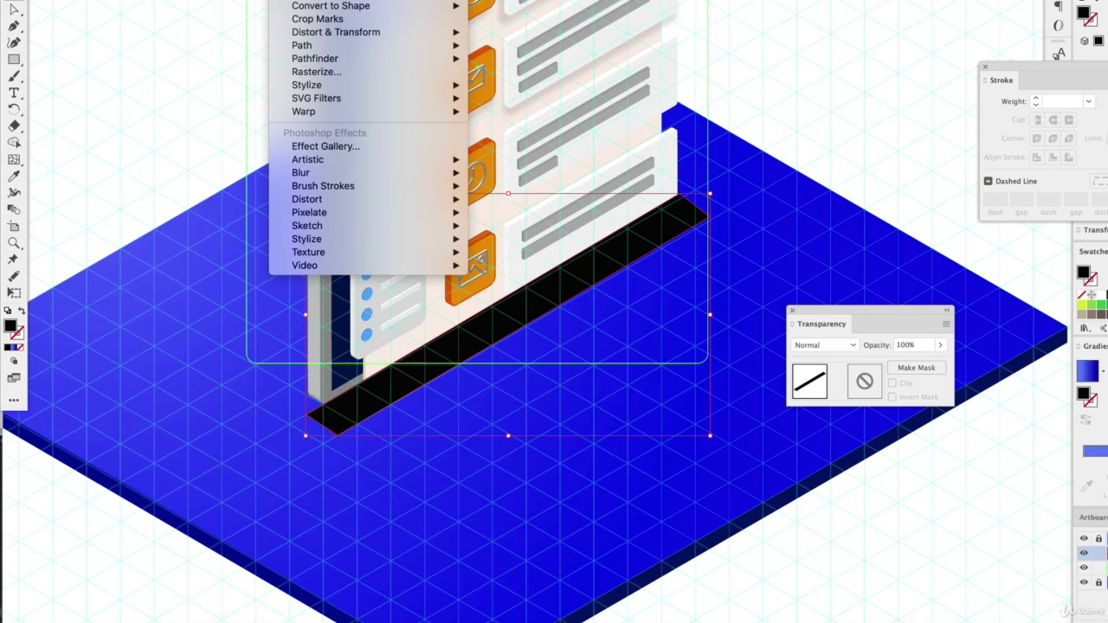
left_click(363, 2)
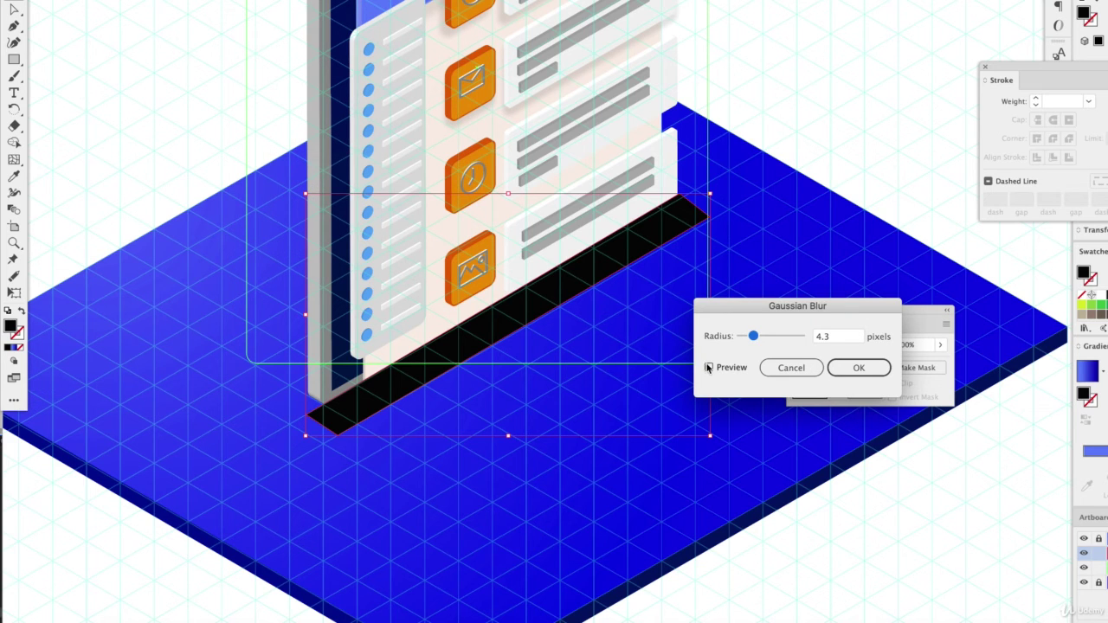
left_click(708, 368)
left_click(782, 337)
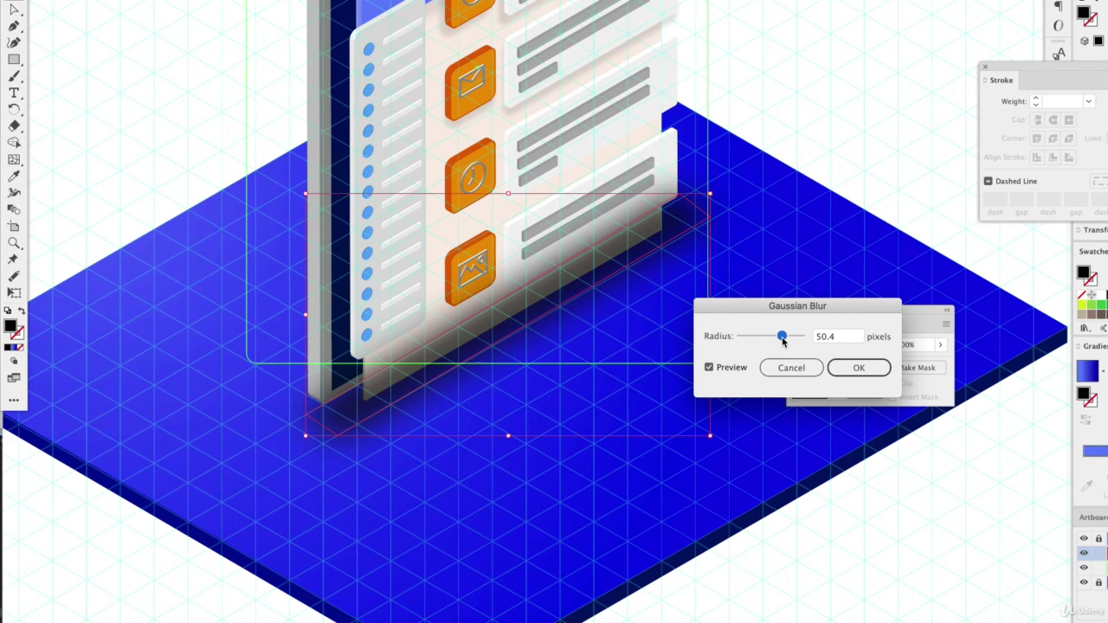
left_click(856, 367)
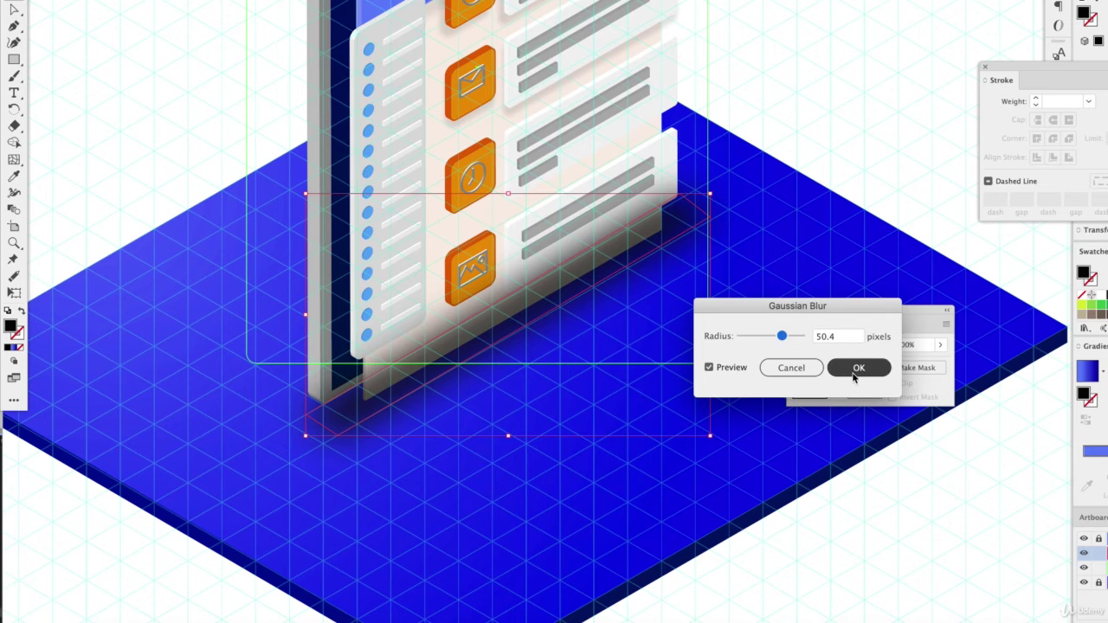
key("super")
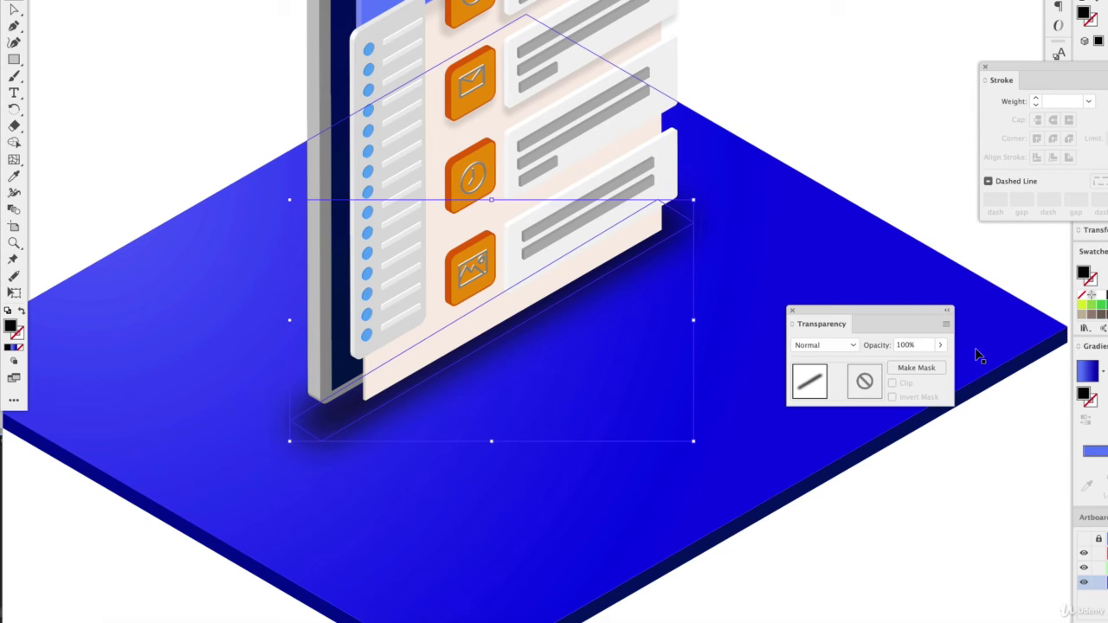
Lower the blurred platform shadow's opacity to 61% and deselect it.
left_click(940, 344)
left_click_drag(937, 362, 913, 366)
left_click(924, 365)
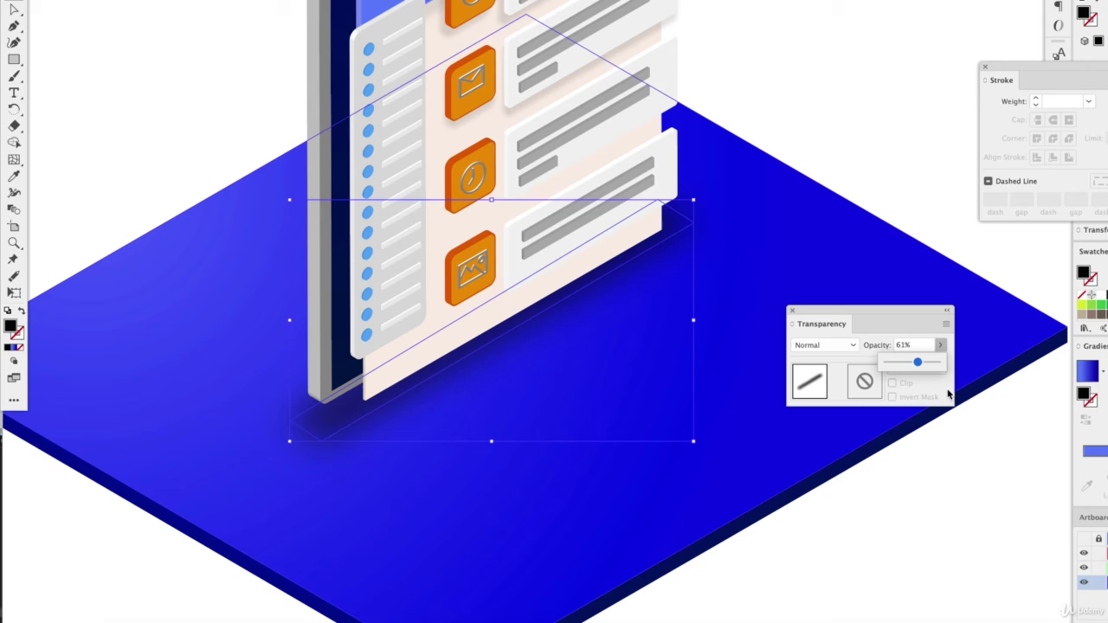
left_click(981, 490)
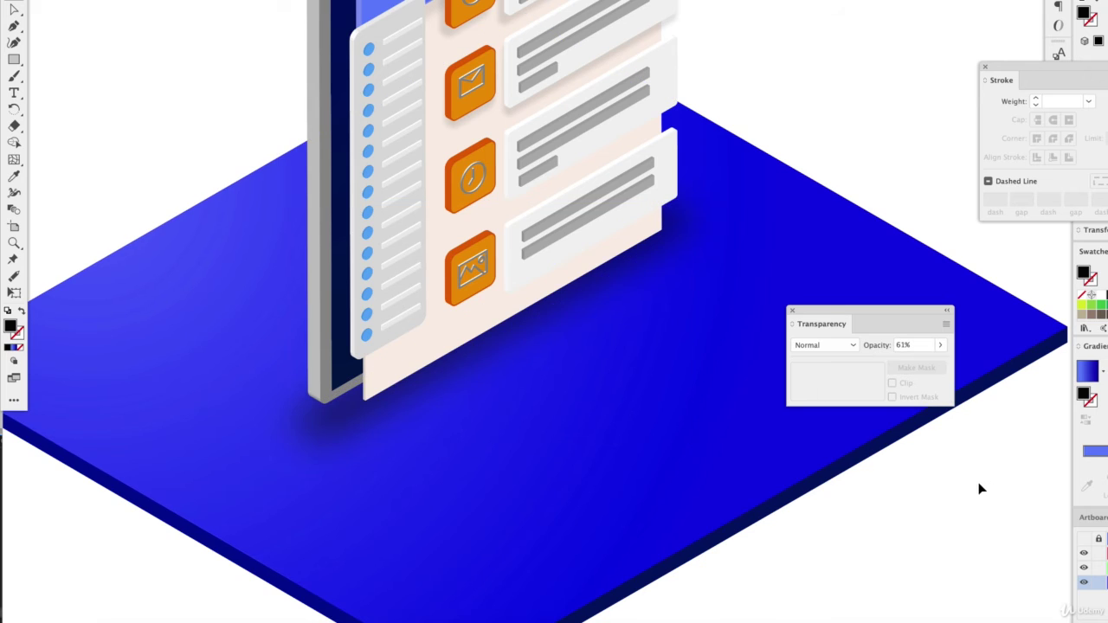
Duplicate the platform shadow farther forward, narrow the copy to a thin strip and reduce its Gaussian Blur to 11.6 pixels.
left_click(343, 432)
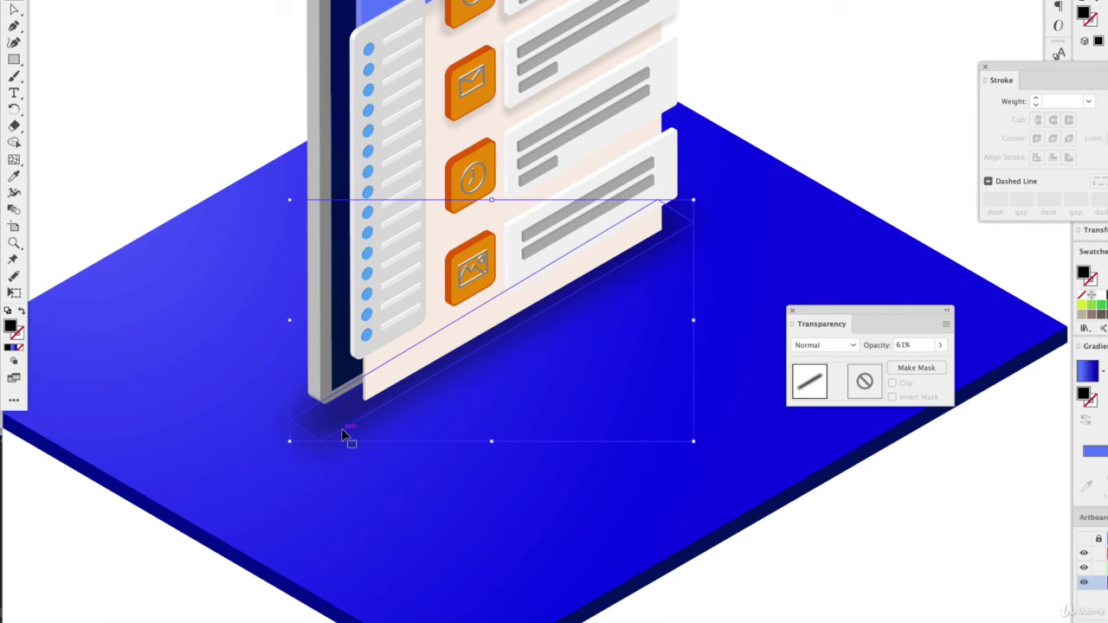
left_click_drag(343, 432, 418, 503)
left_click(17, 16)
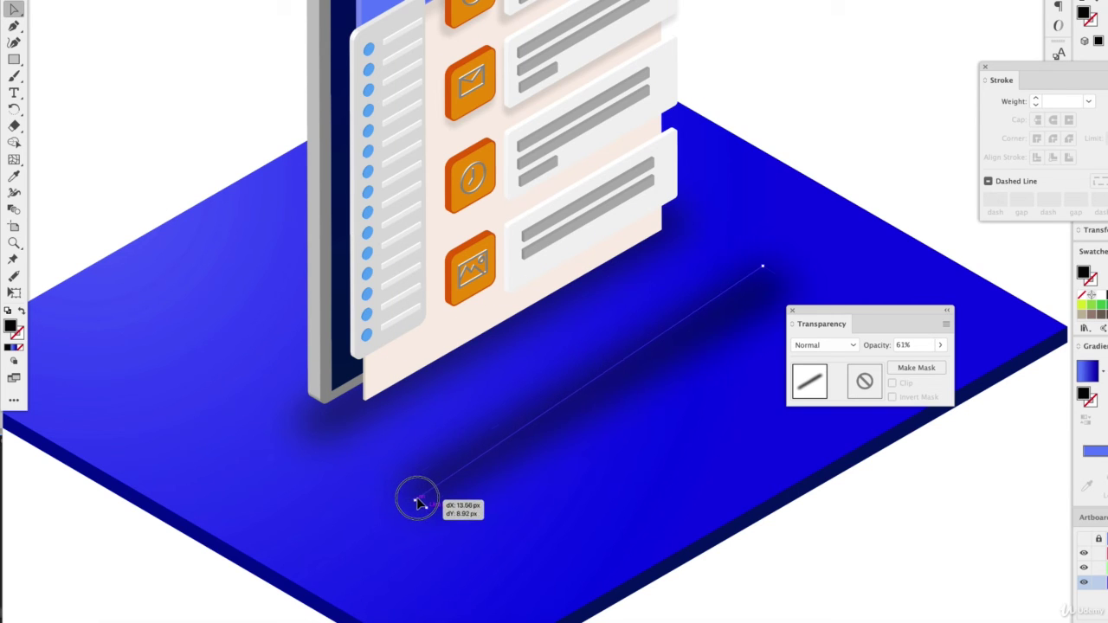
left_click_drag(763, 266, 762, 257)
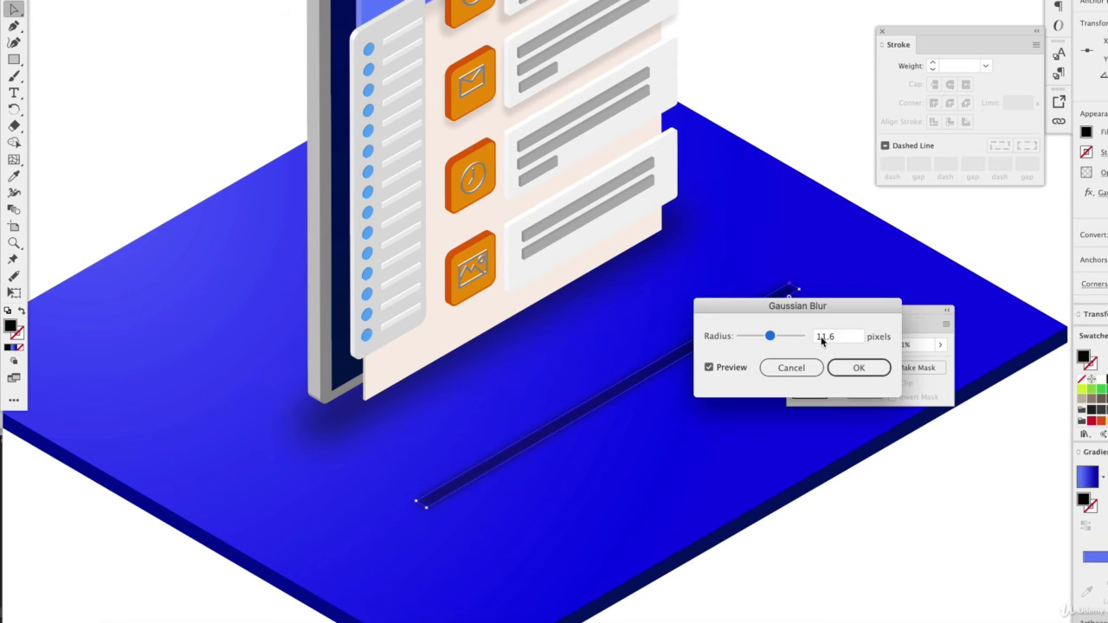
key("Return")
key("v")
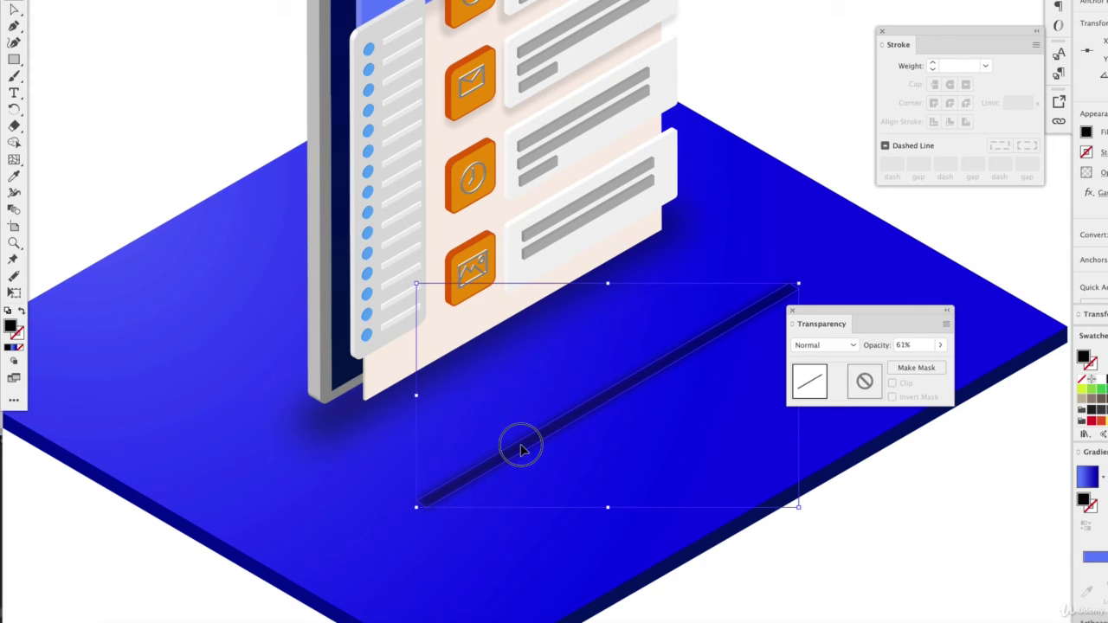
Fit the thin shadow along the front panel's lower edge, shortening its far end, with its opacity at 24%.
left_click_drag(519, 445, 459, 366)
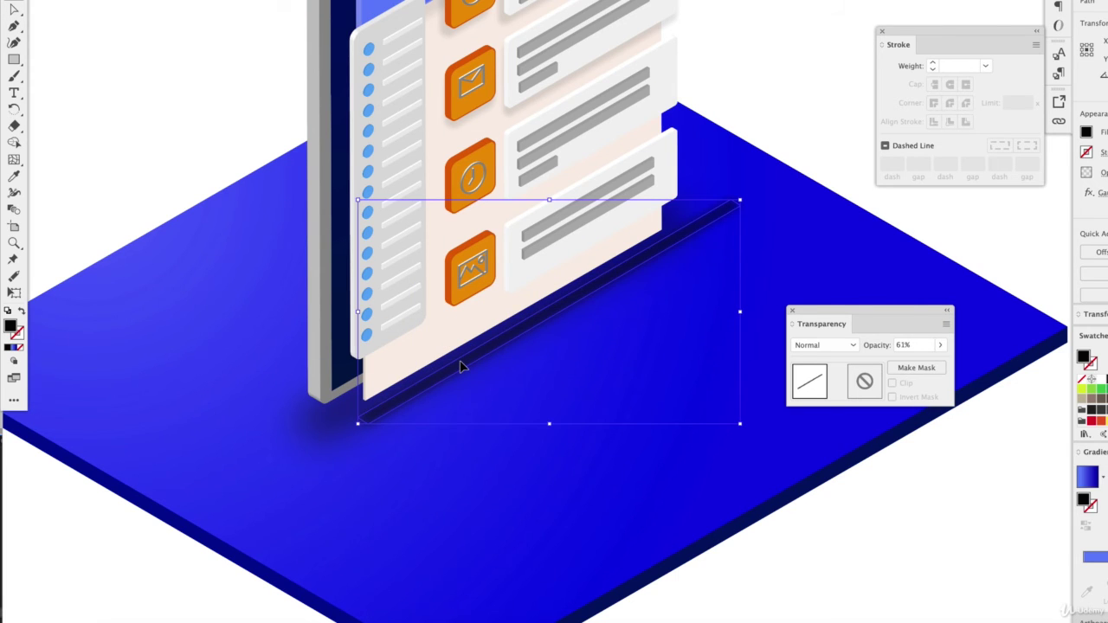
left_click(13, 26)
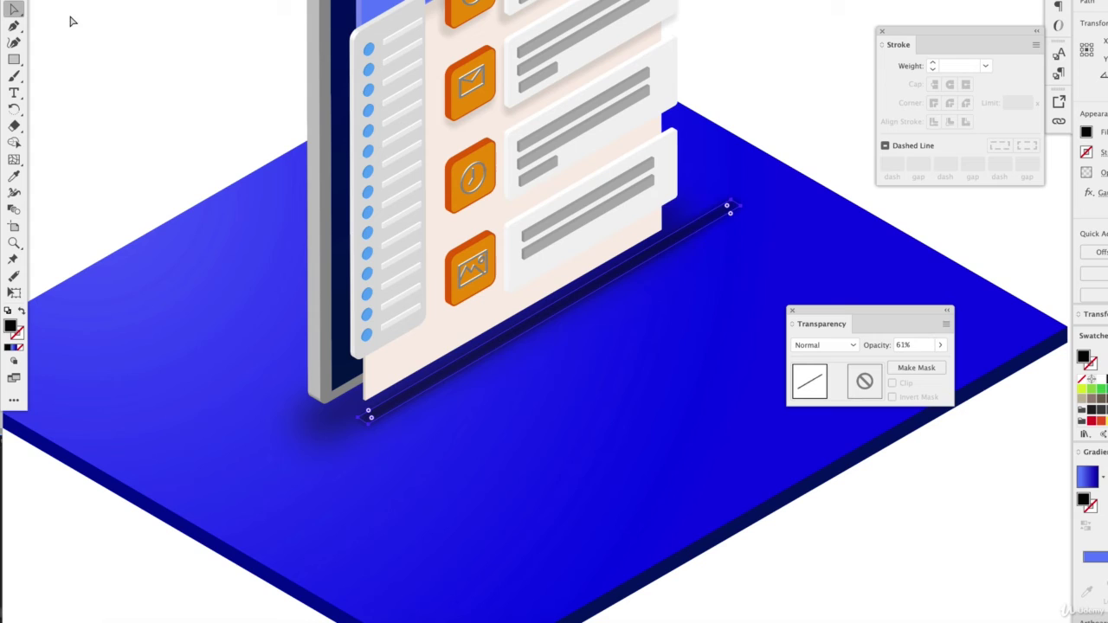
left_click_drag(731, 200, 676, 232)
left_click_drag(741, 207, 684, 240)
left_click(73, 136)
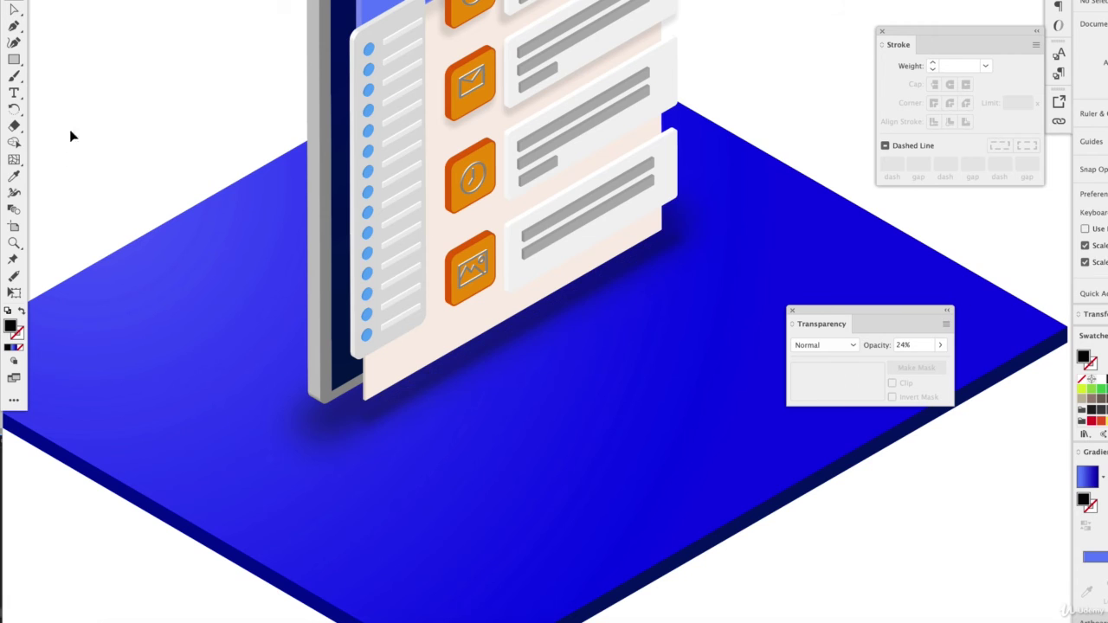
Try moving both blurred shadows farther below the tablet's lower edge and undo the moves.
scroll(236, 451, "down", 3)
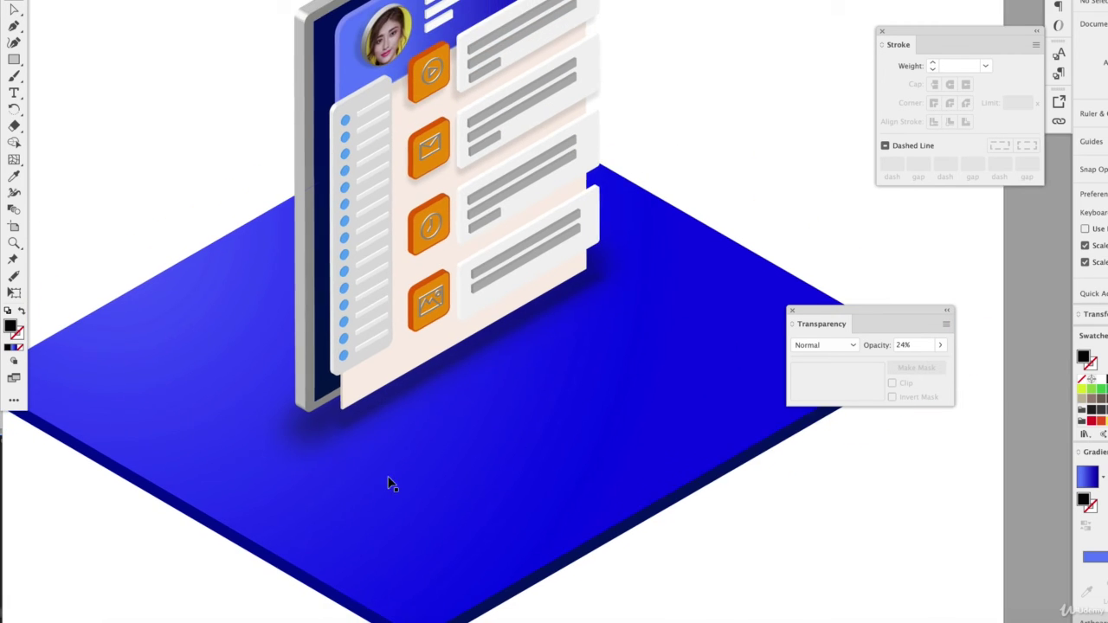
scroll(339, 445, "up", 3)
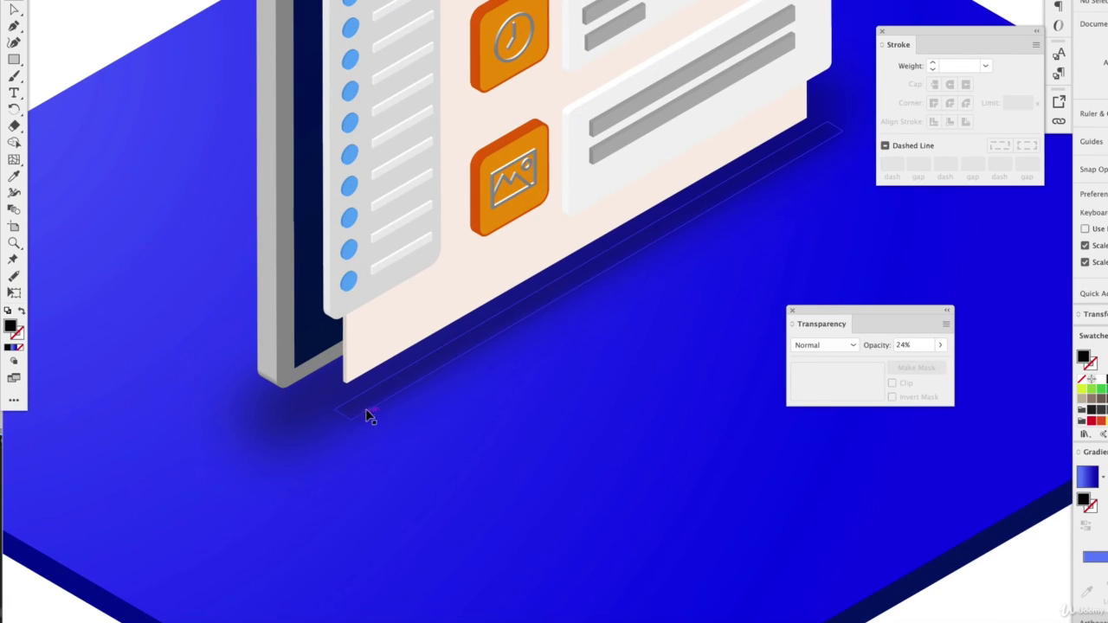
left_click_drag(371, 413, 380, 449)
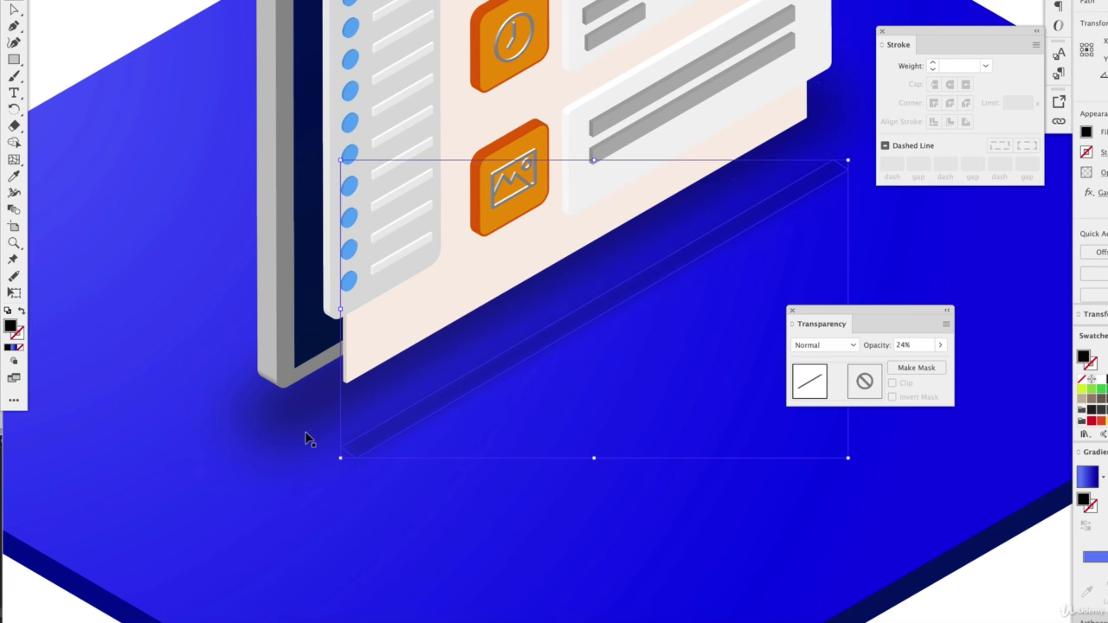
left_click_drag(275, 417, 277, 441)
left_click(103, 271)
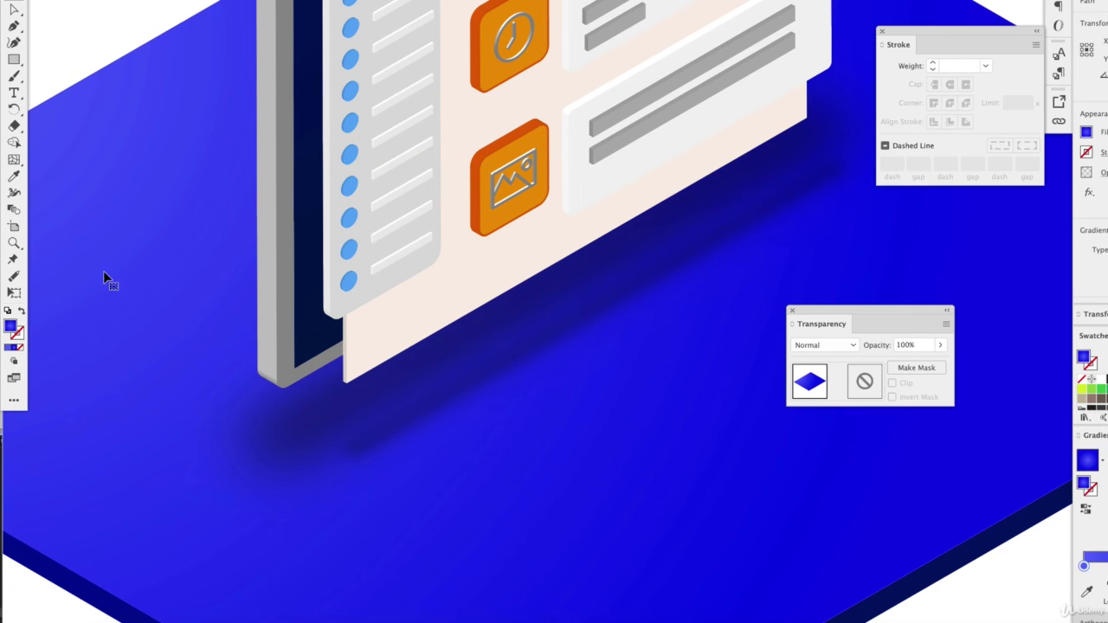
scroll(104, 271, "down", 3)
scroll(107, 272, "left", 2)
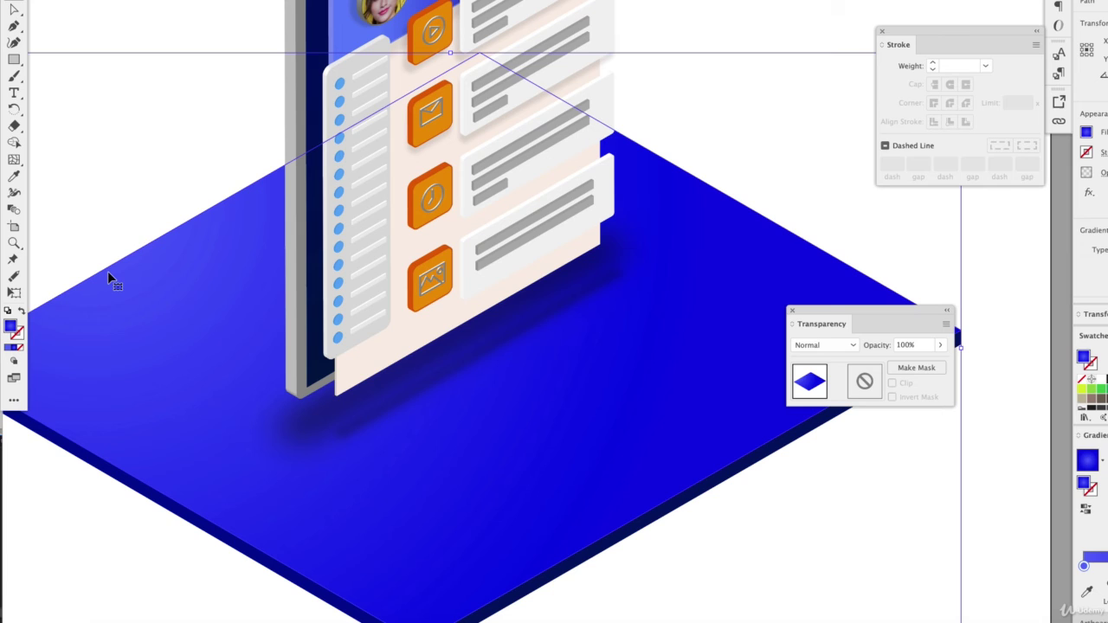
key("super+z")
key("super+z")
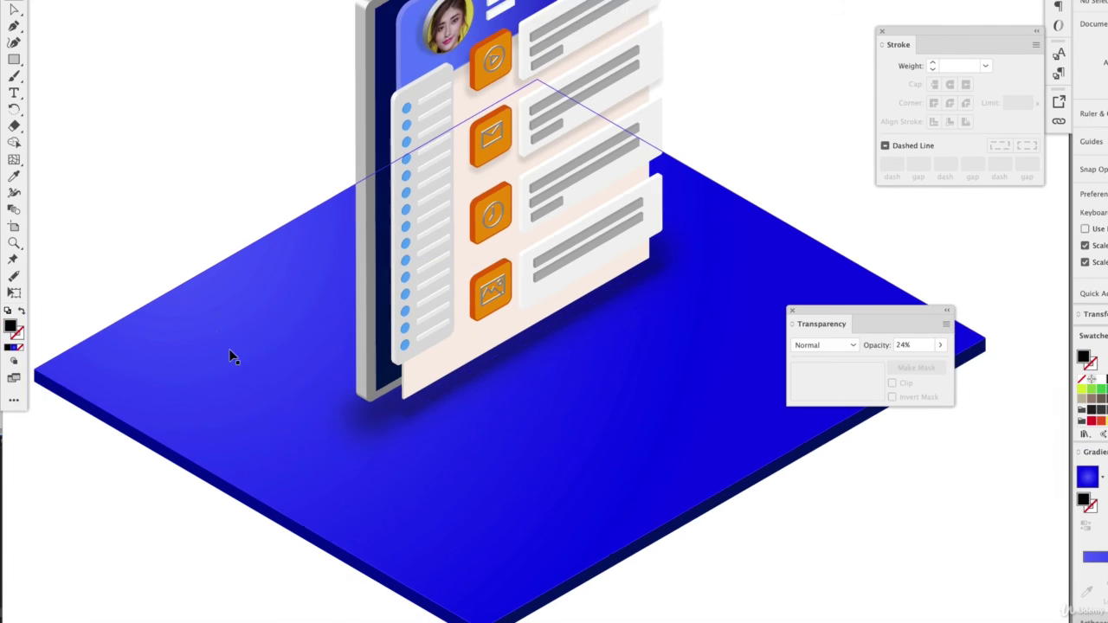
Move the lighter blue stop of the platform top's radial gradient to 45.31%.
left_click(234, 351)
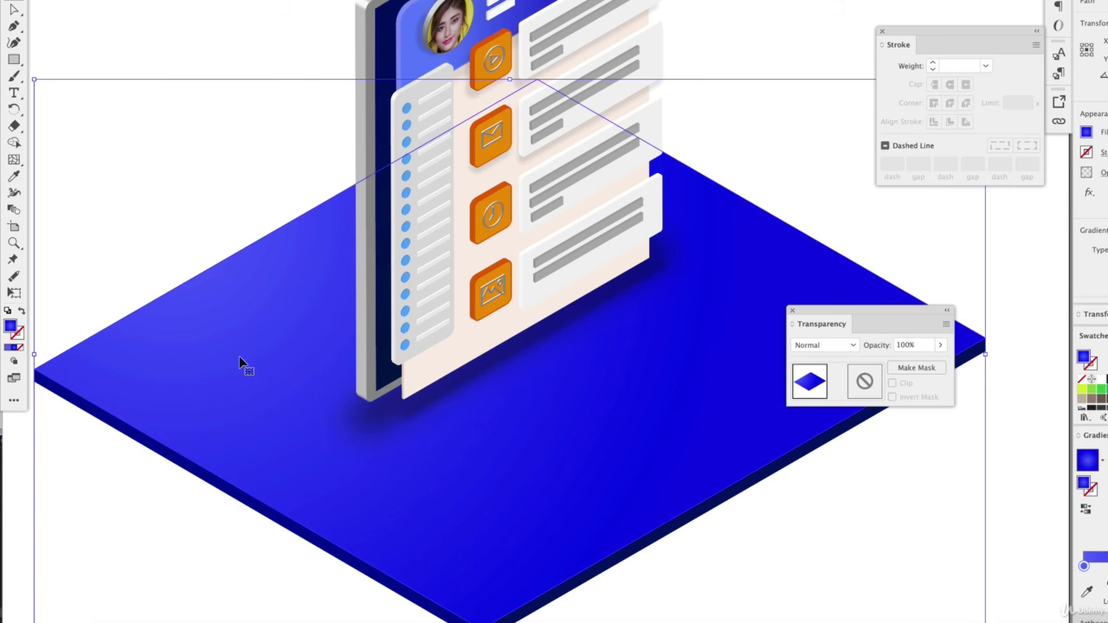
scroll(239, 356, "down", 1)
scroll(239, 356, "left", 1)
scroll(239, 356, "down", 1)
scroll(239, 356, "left", 1)
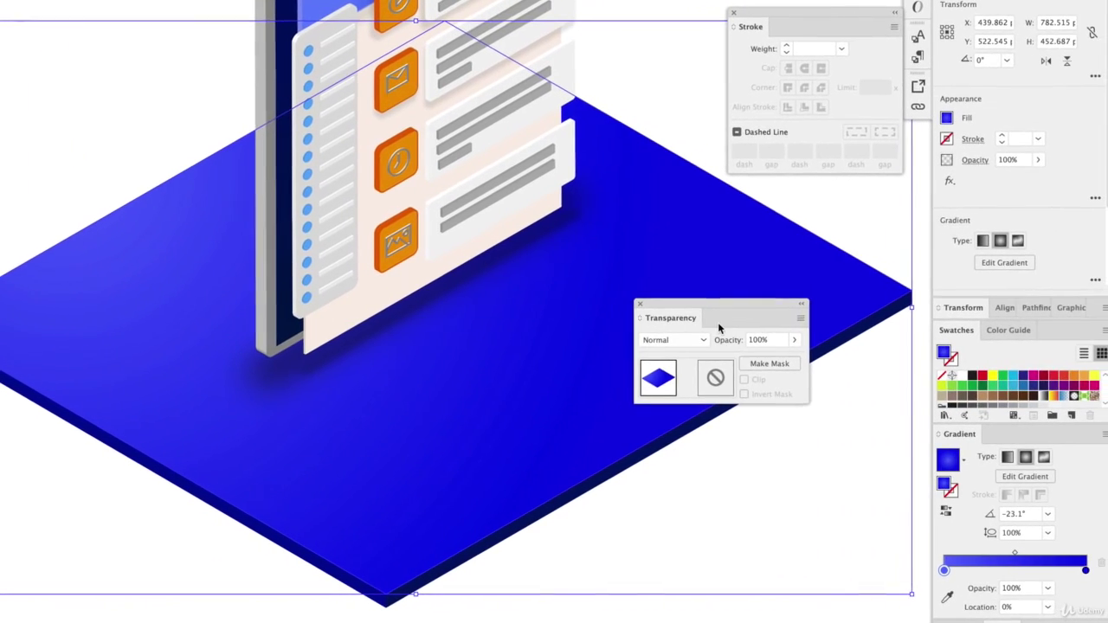
left_click_drag(676, 316, 862, 148)
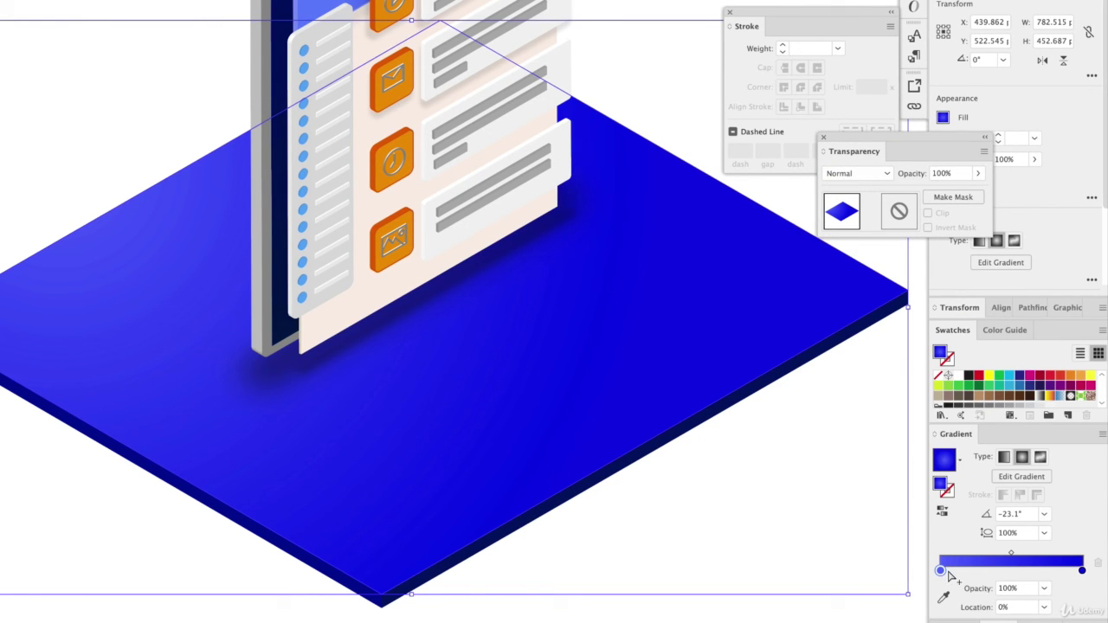
left_click_drag(942, 571, 1004, 570)
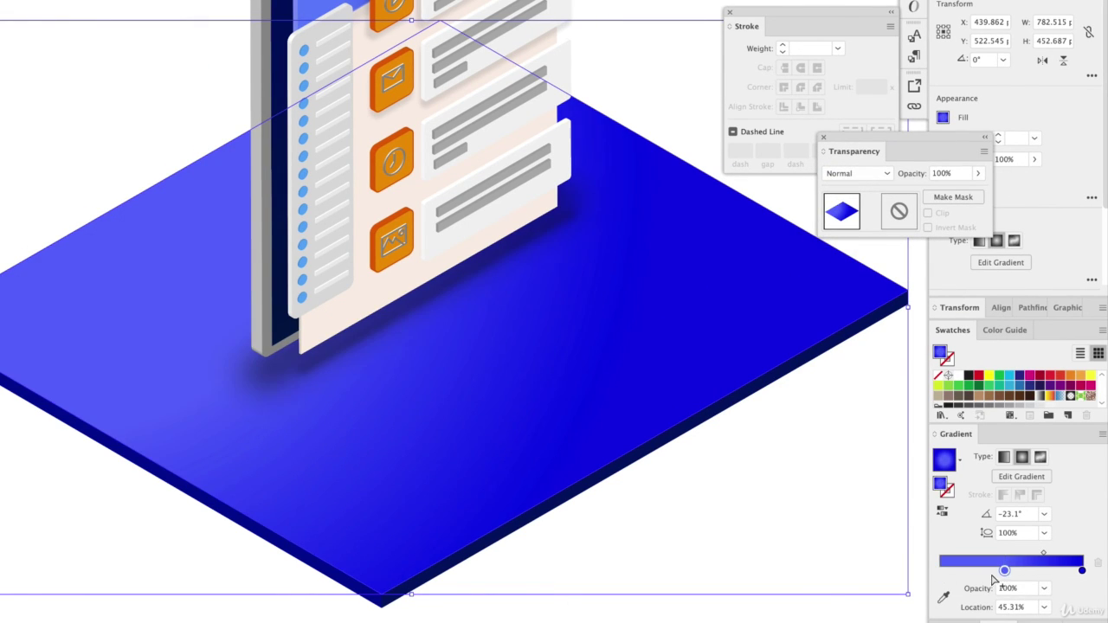
Add a purple stop at 1.65% in the platform gradient with RGB 171, 114, 255, and deselect the platform.
left_click(943, 571)
double_click(942, 571)
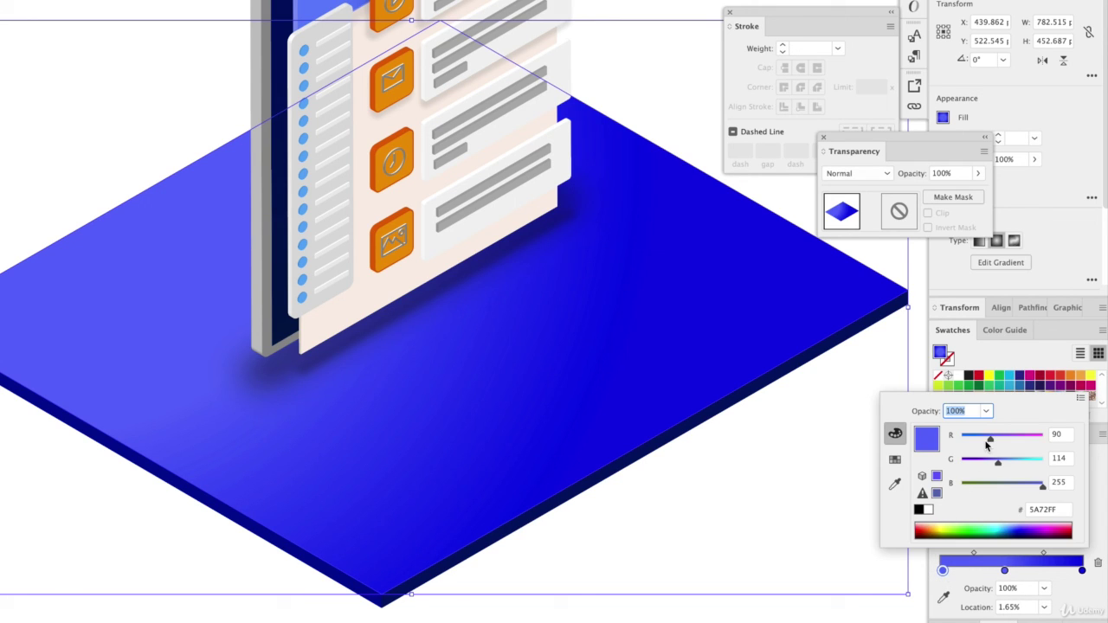
left_click_drag(986, 439, 1017, 441)
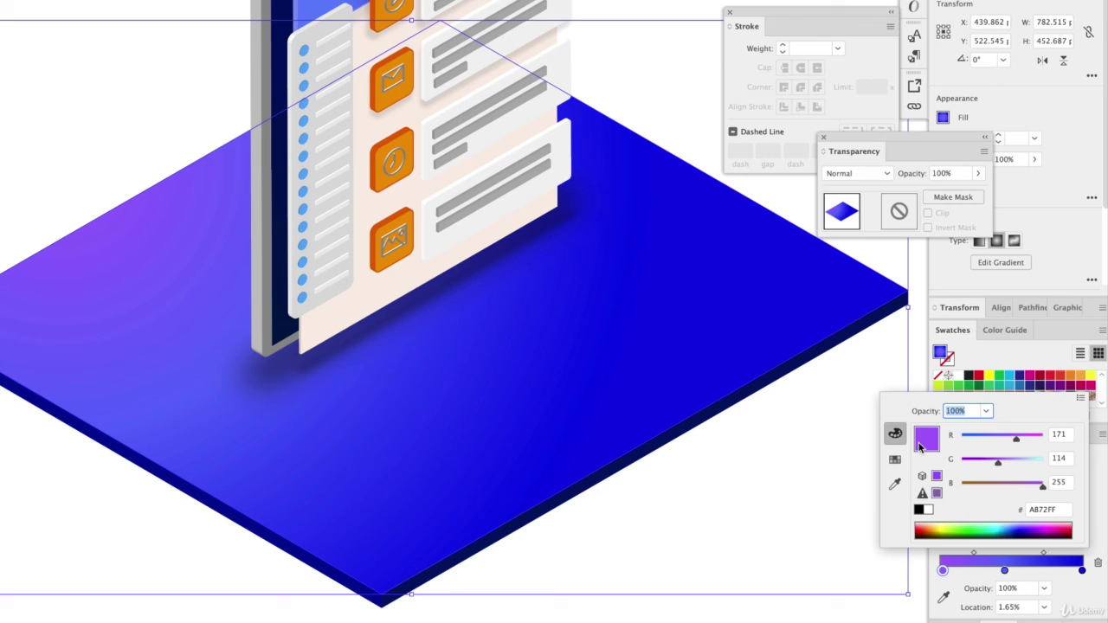
left_click(816, 441)
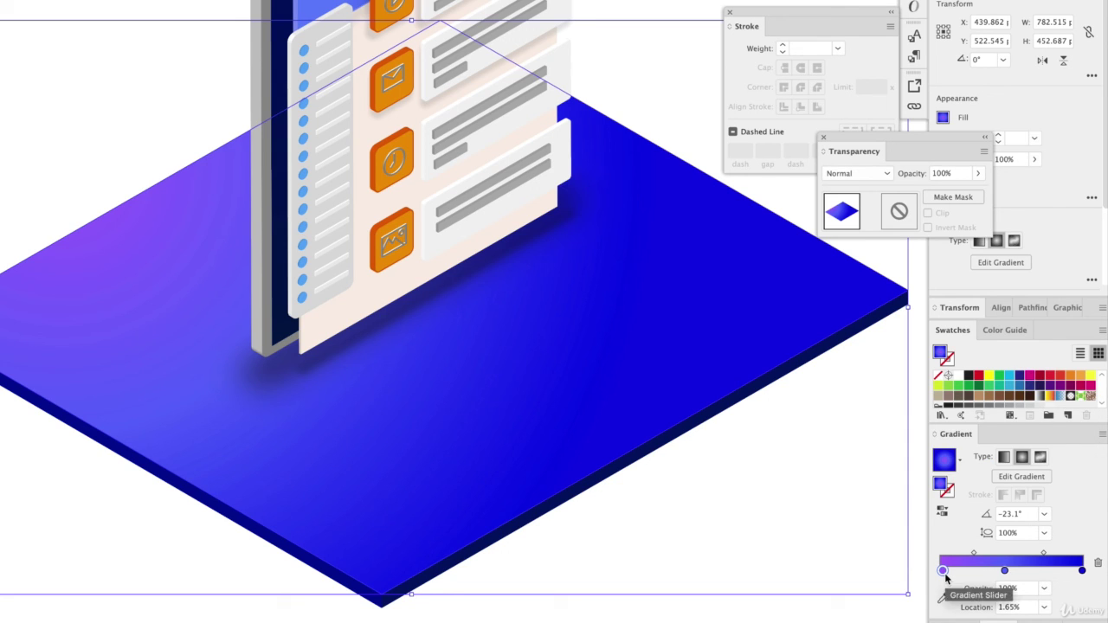
left_click(82, 3)
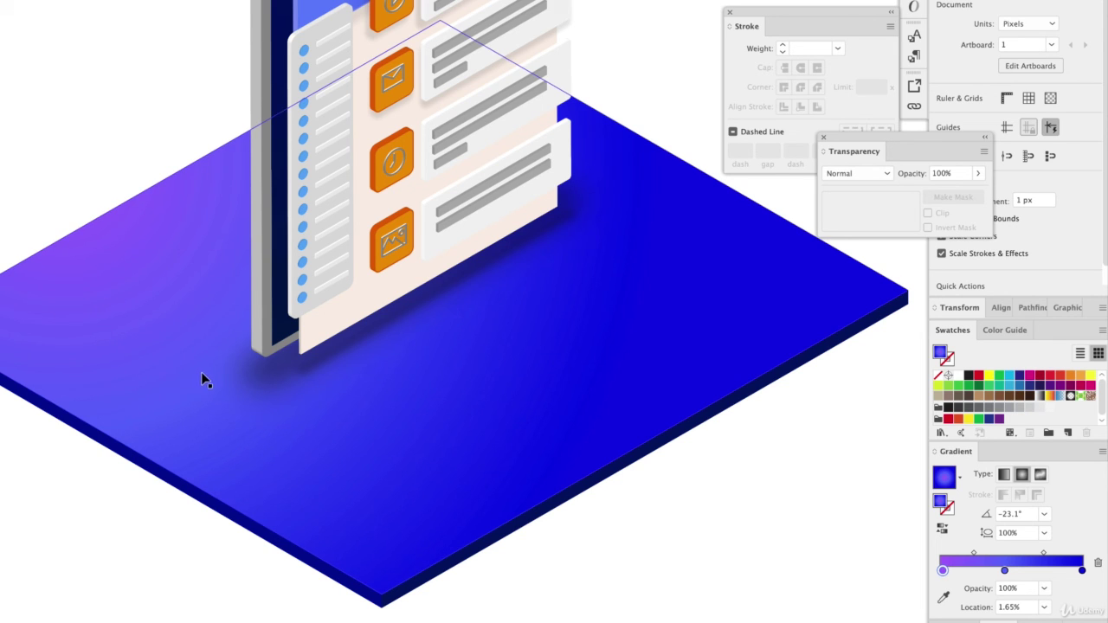
scroll(573, 394, "right", 3)
scroll(573, 394, "up", 2)
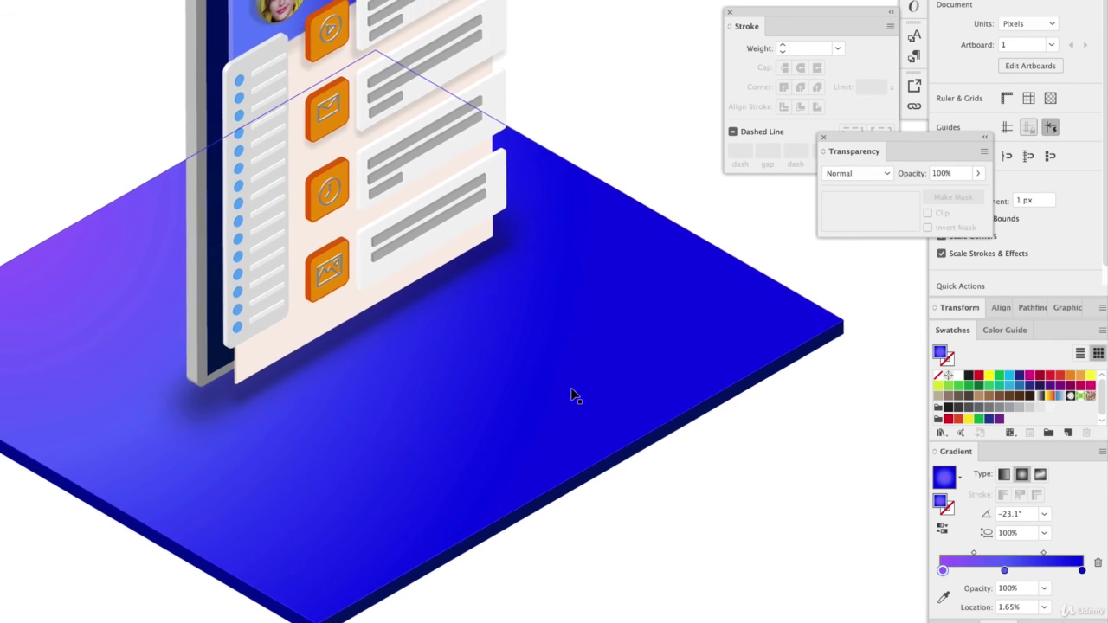
scroll(573, 394, "right", 1)
scroll(573, 394, "up", 1)
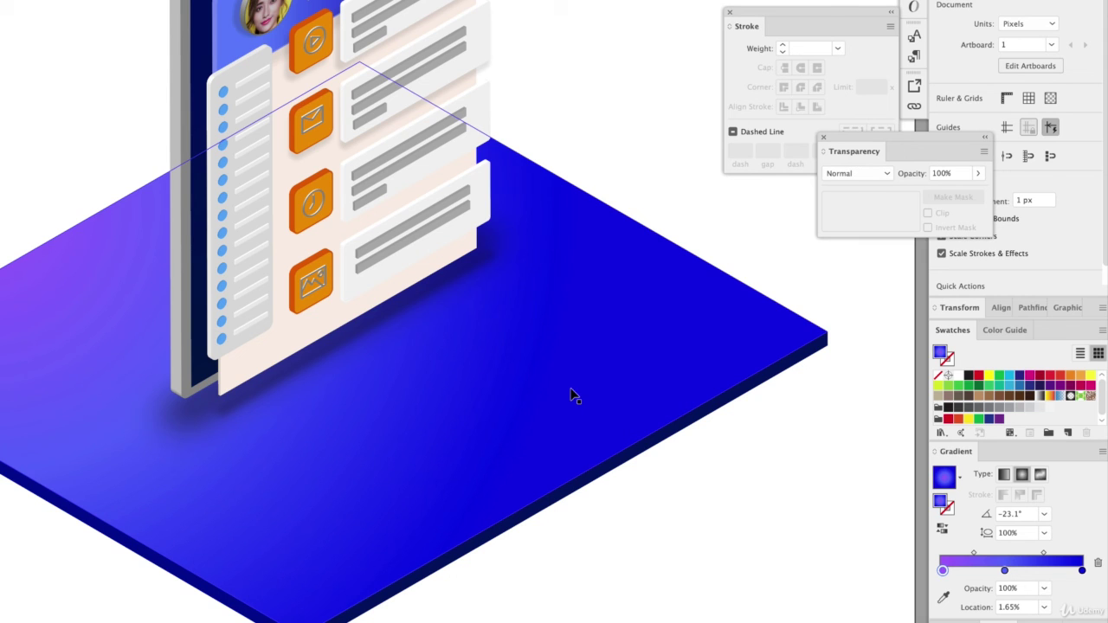